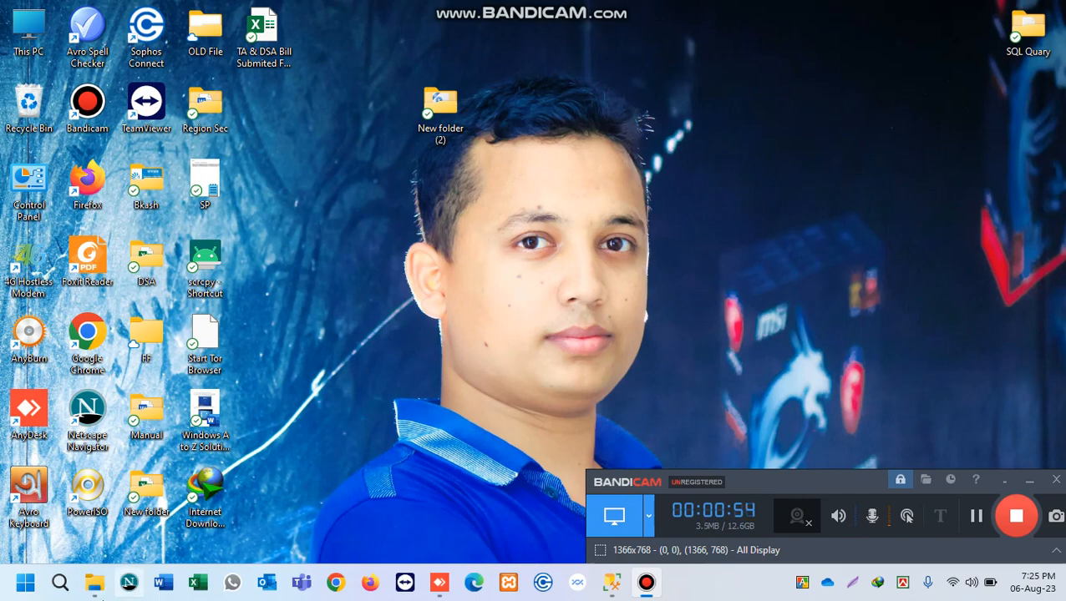
mouse_move(93, 589)
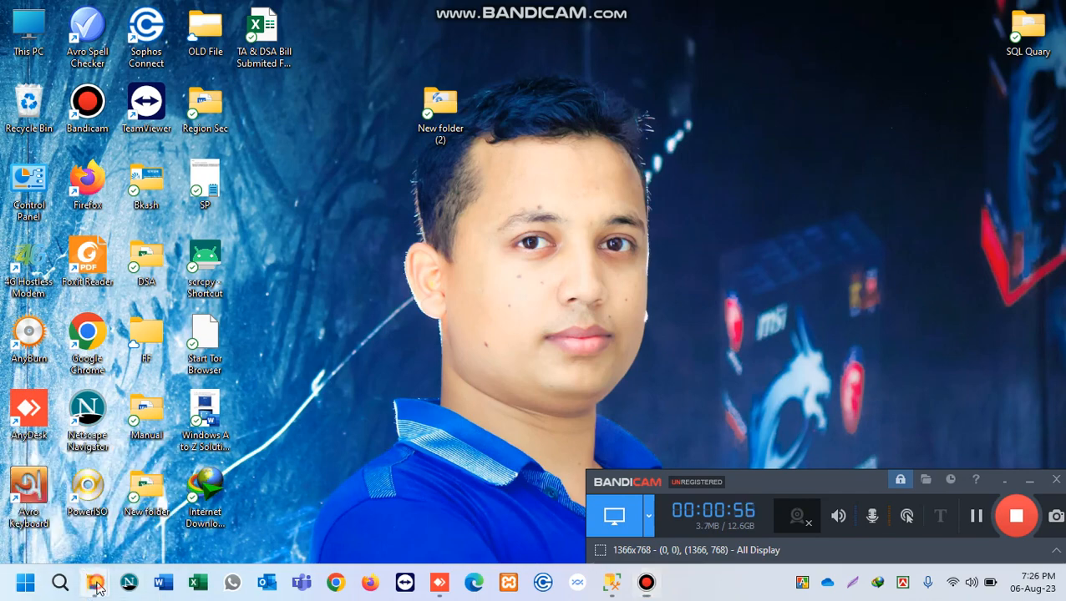
click(106, 507)
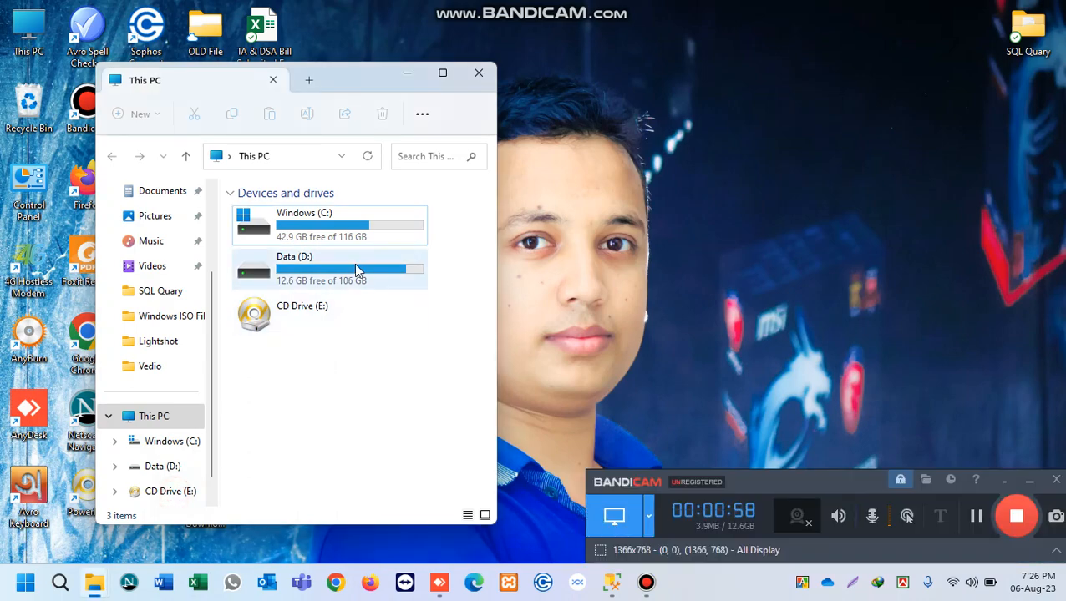
double_click(354, 267)
double_click(309, 218)
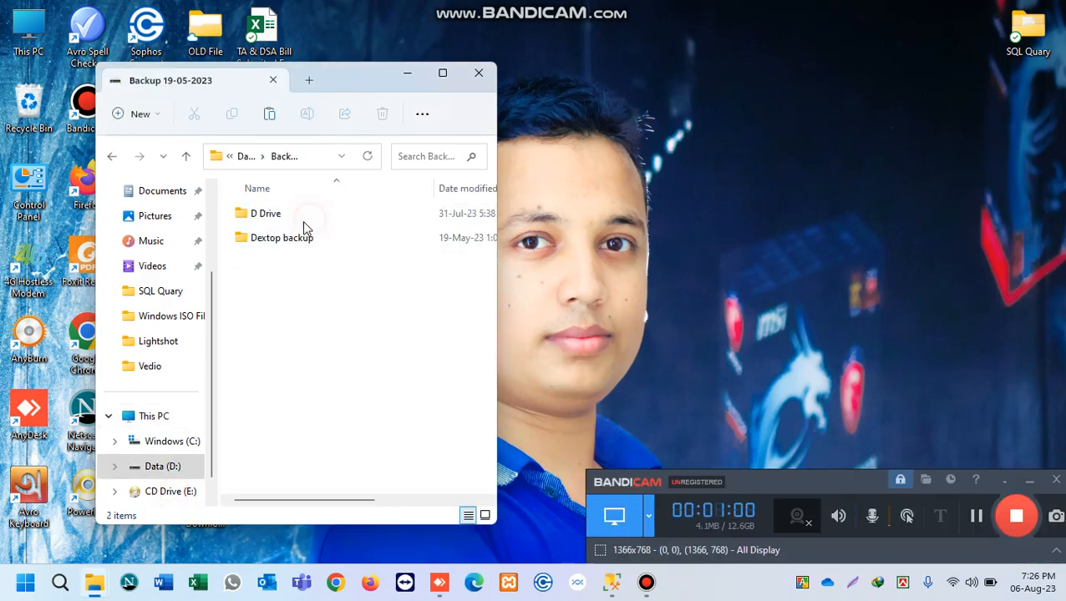
double_click(281, 219)
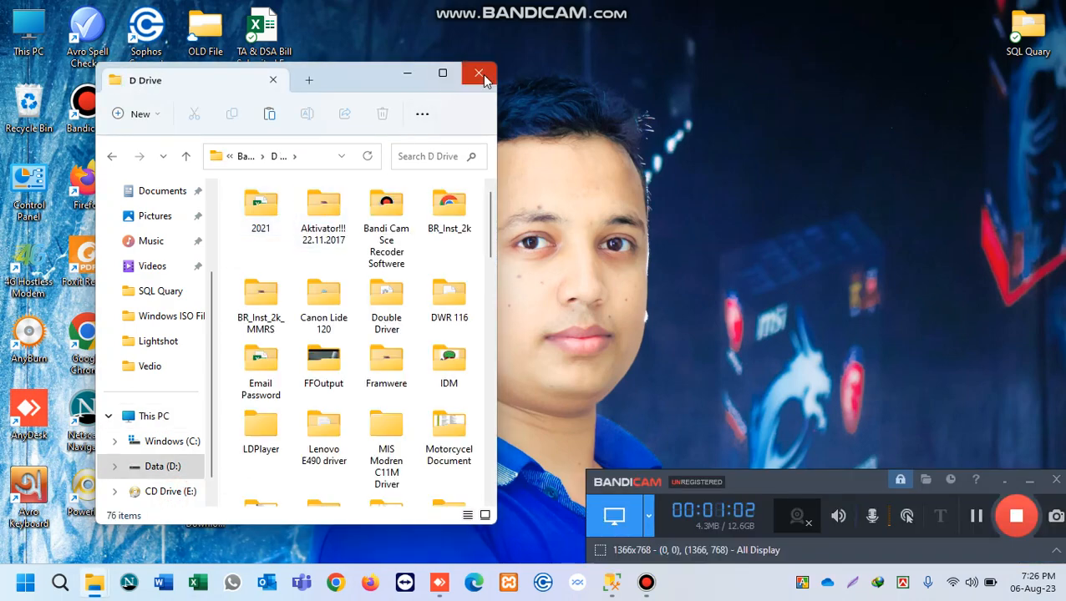
click(478, 73)
Step: In Google Chrome, search for "rufus windows 10" and open the official rufus.ie site
click(333, 585)
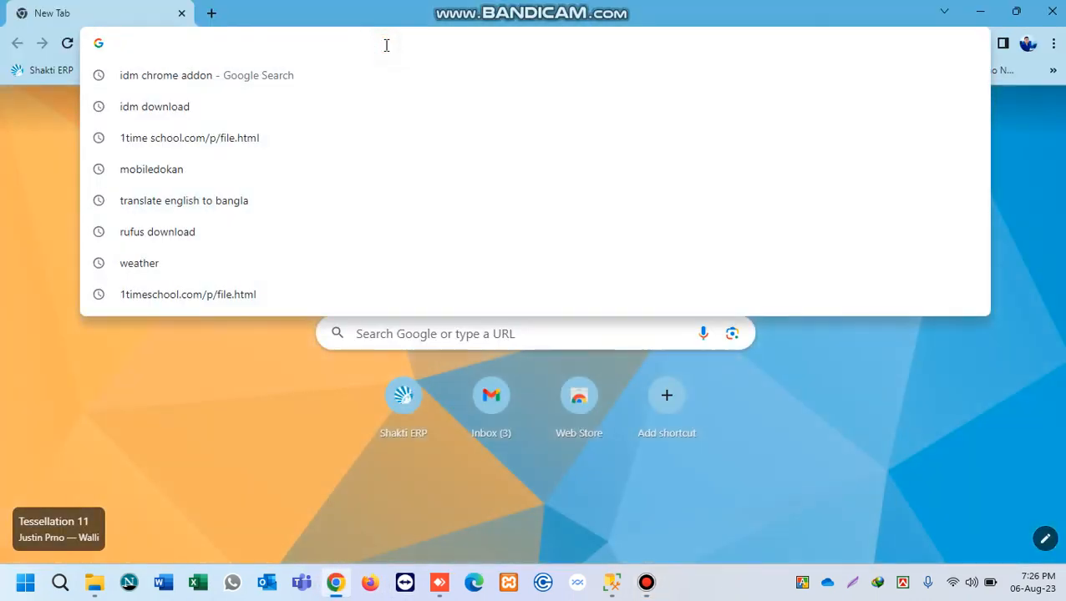
text(ru)
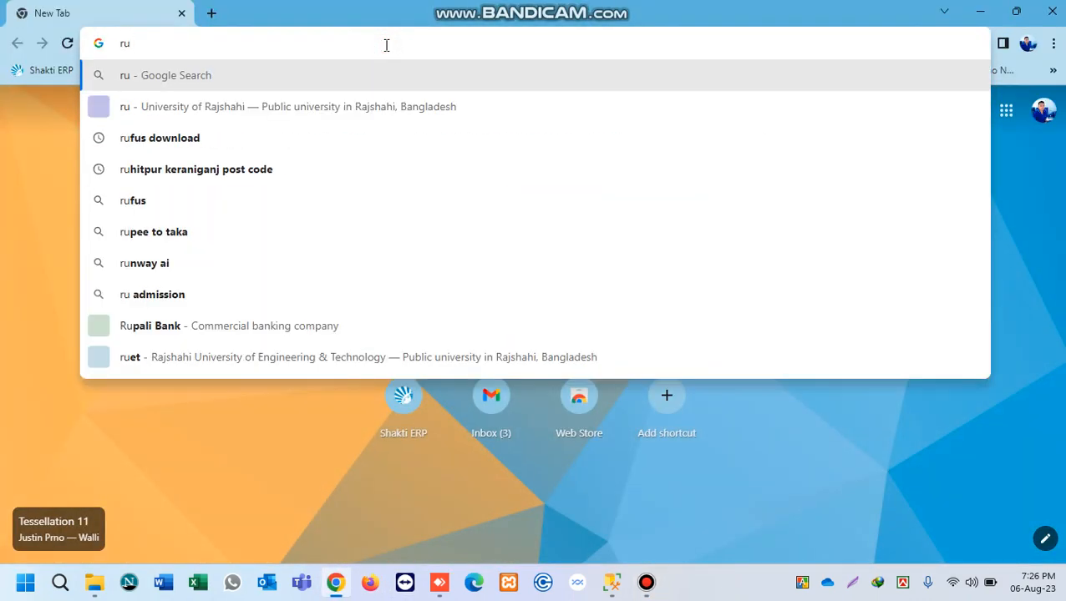
text(fus)
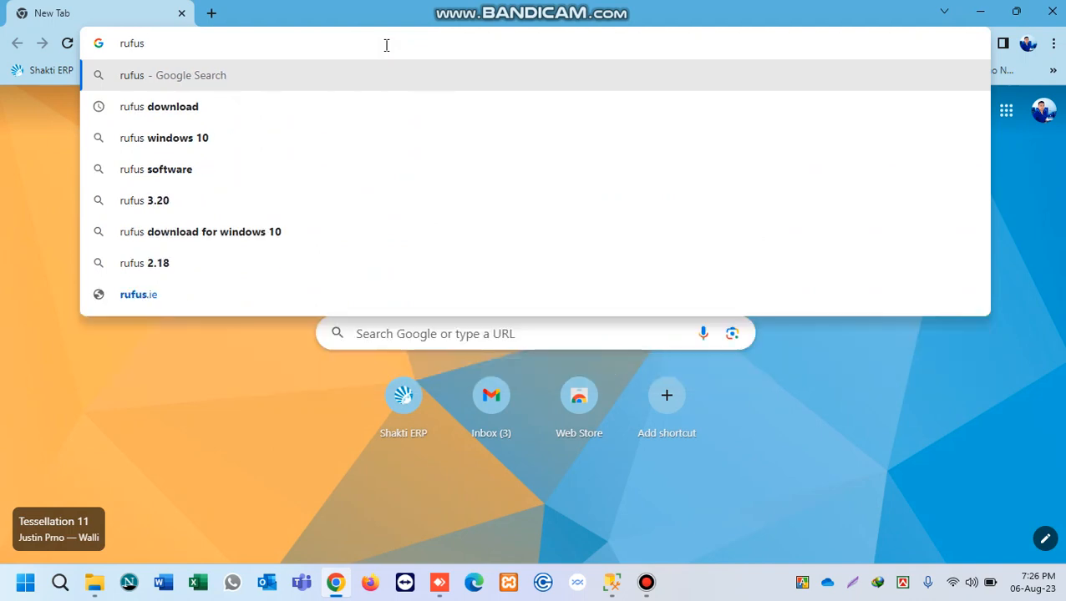
click(217, 138)
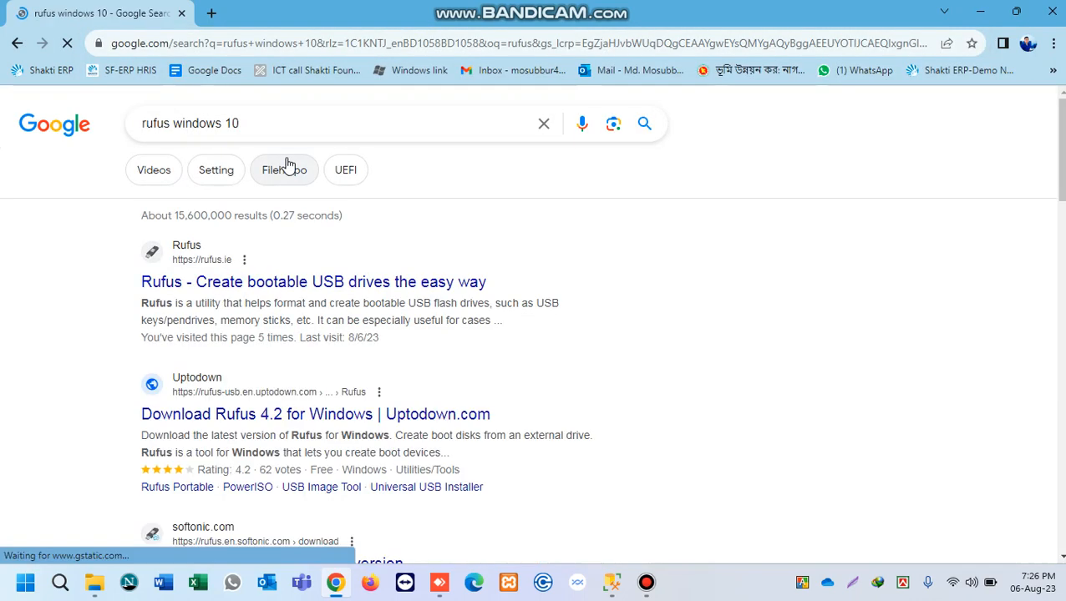
click(238, 284)
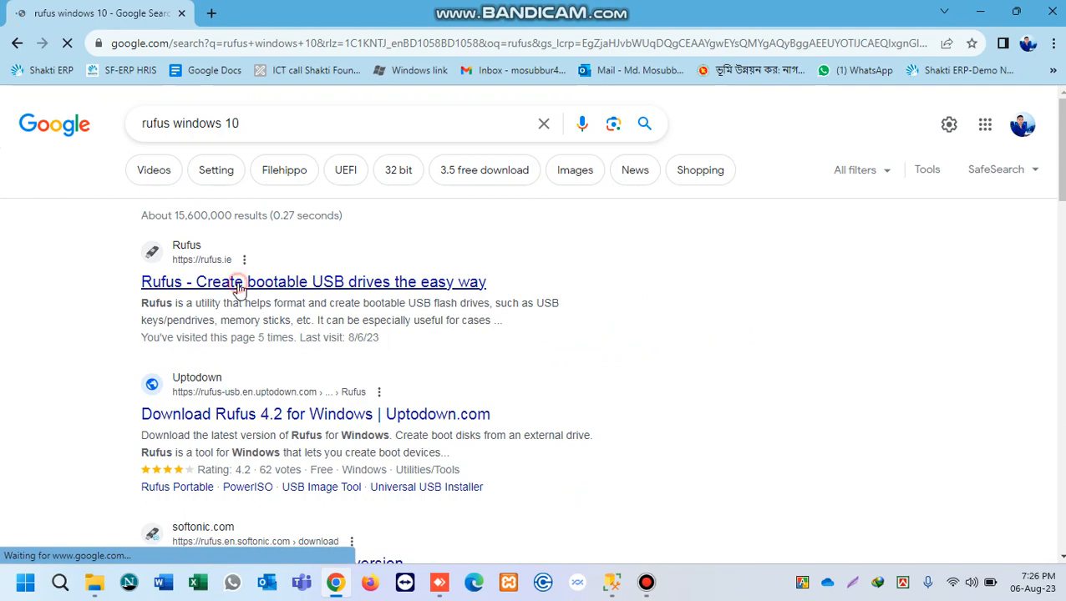
Step: Download the standard Windows x64 release rufus-4.2.exe and launch it, leaving only its window in front of the desktop
scroll(511, 354, down, 1)
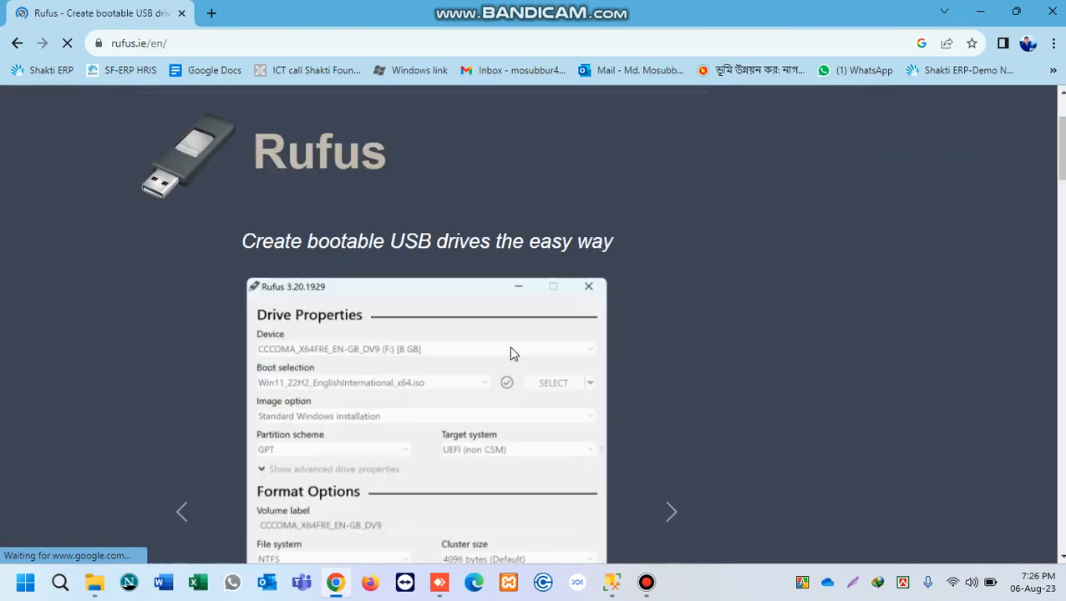
scroll(485, 340, down, 3)
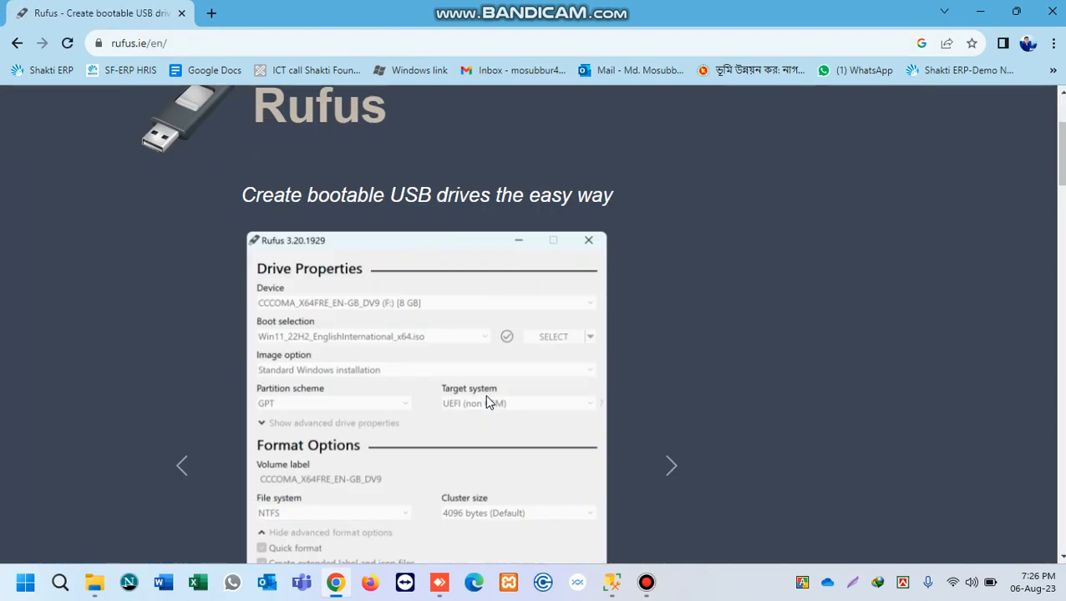
scroll(467, 409, down, 6)
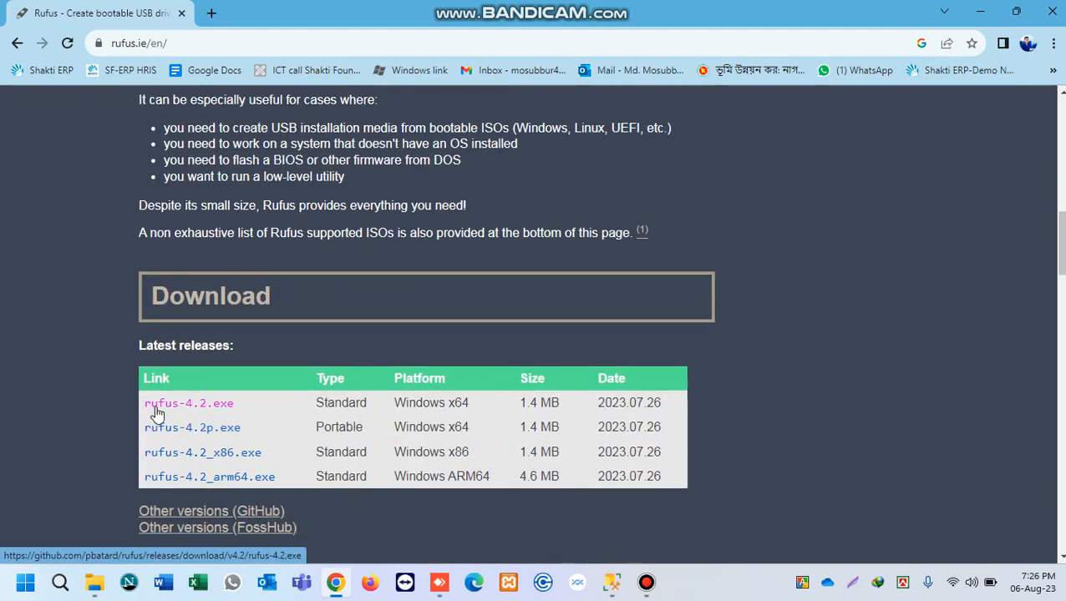
click(187, 410)
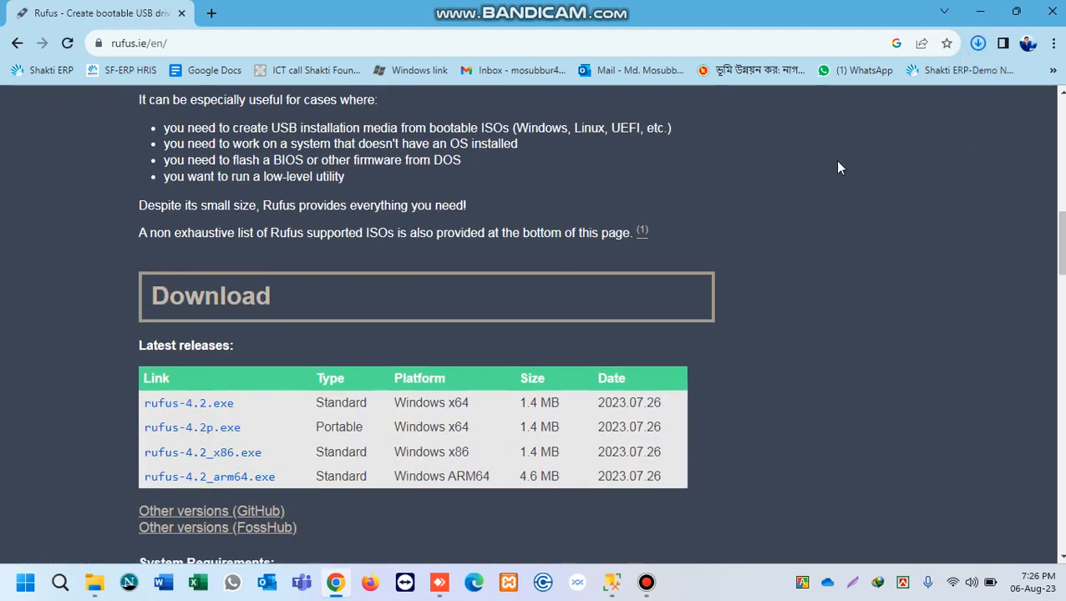
click(209, 408)
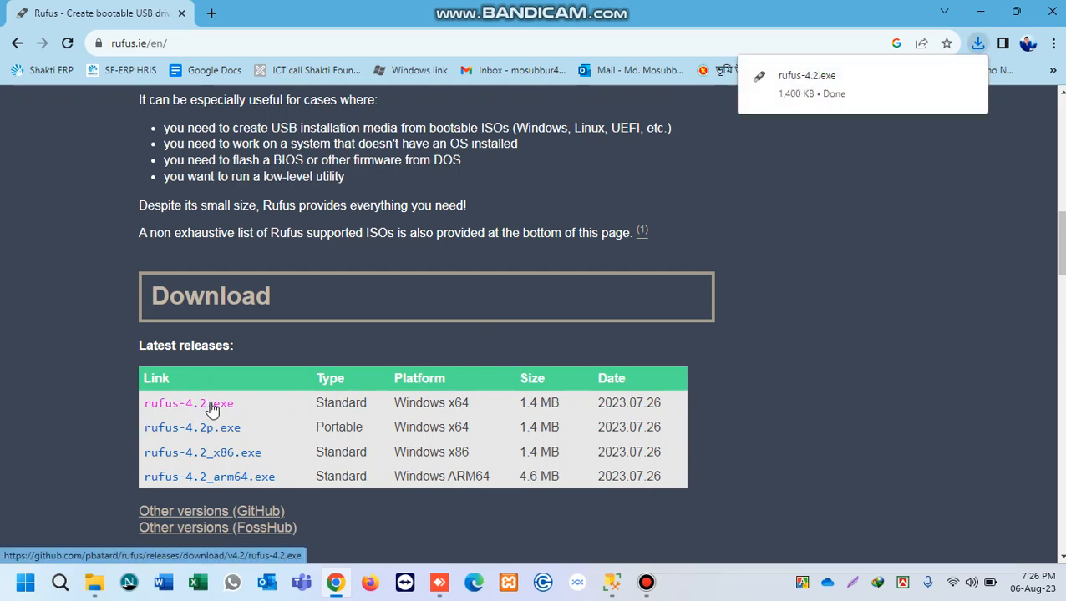
click(812, 90)
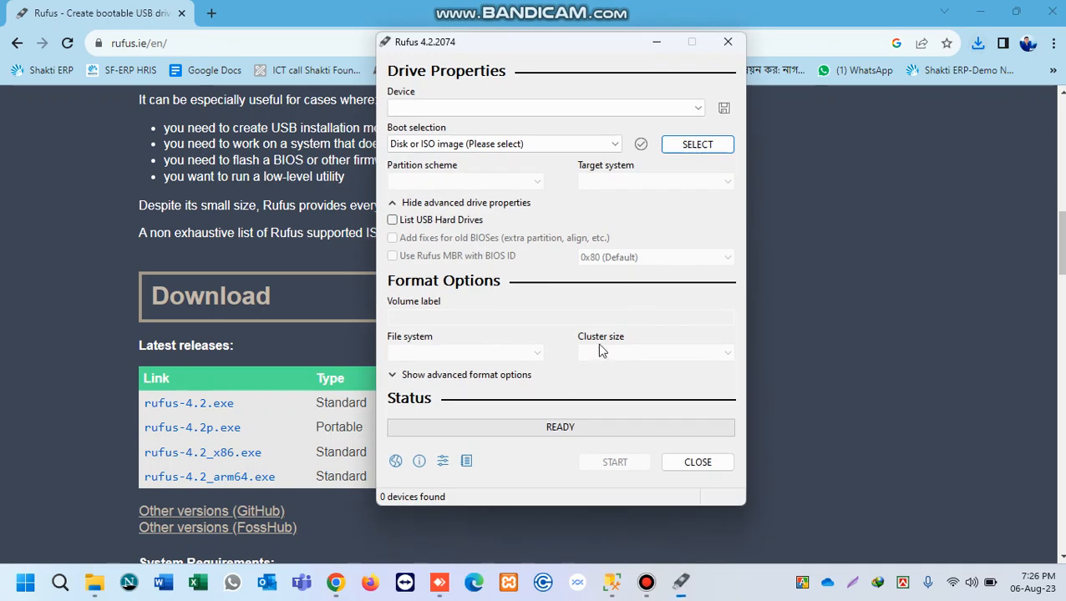
click(979, 12)
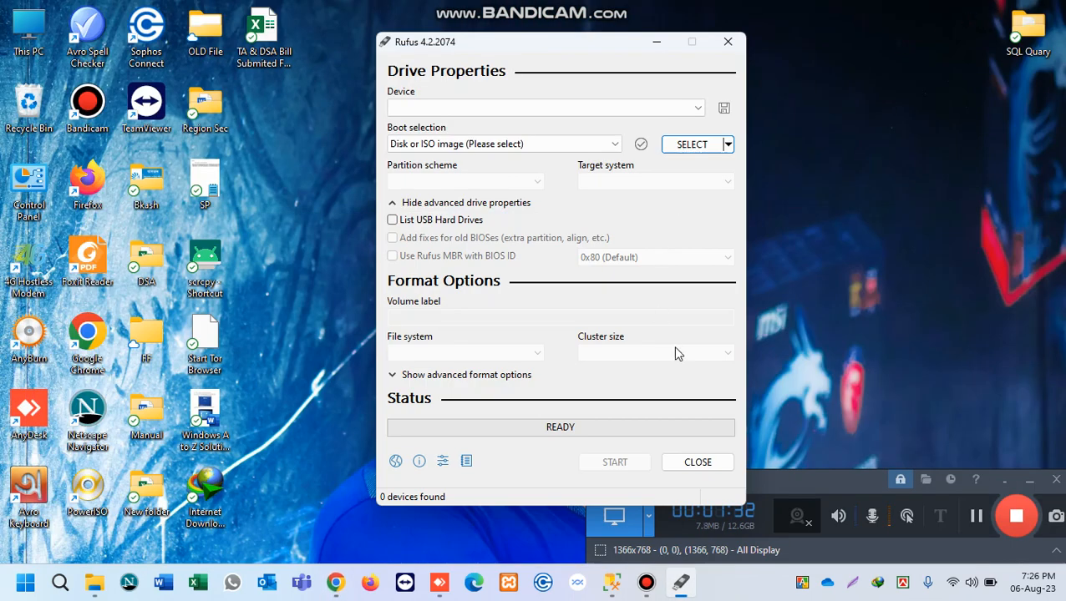
Step: Switch the boot image source from SELECT to DOWNLOAD in Rufus and start the ISO download script
click(727, 145)
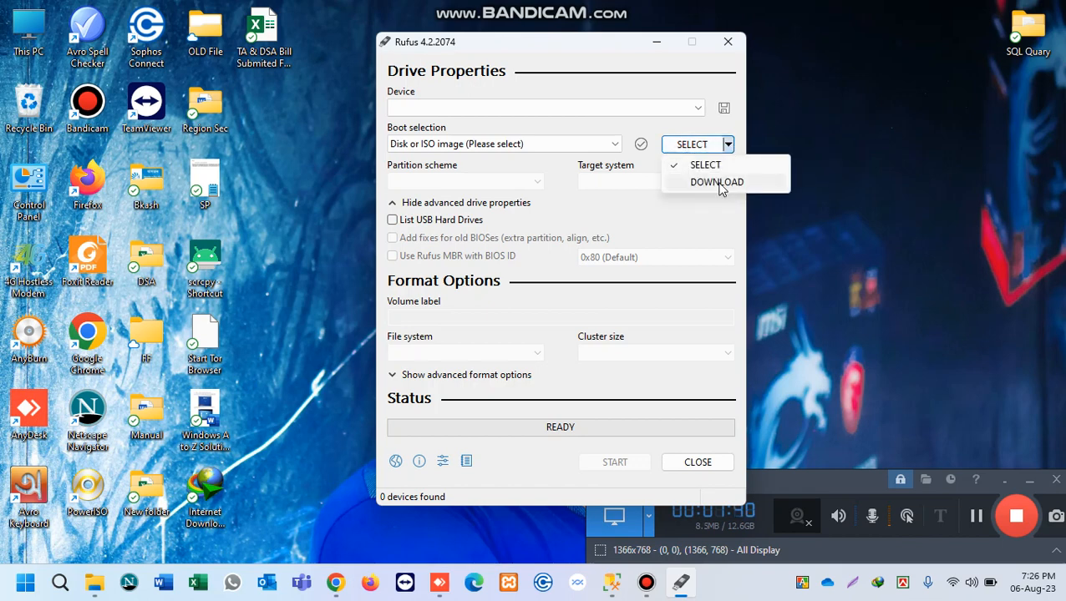
click(716, 182)
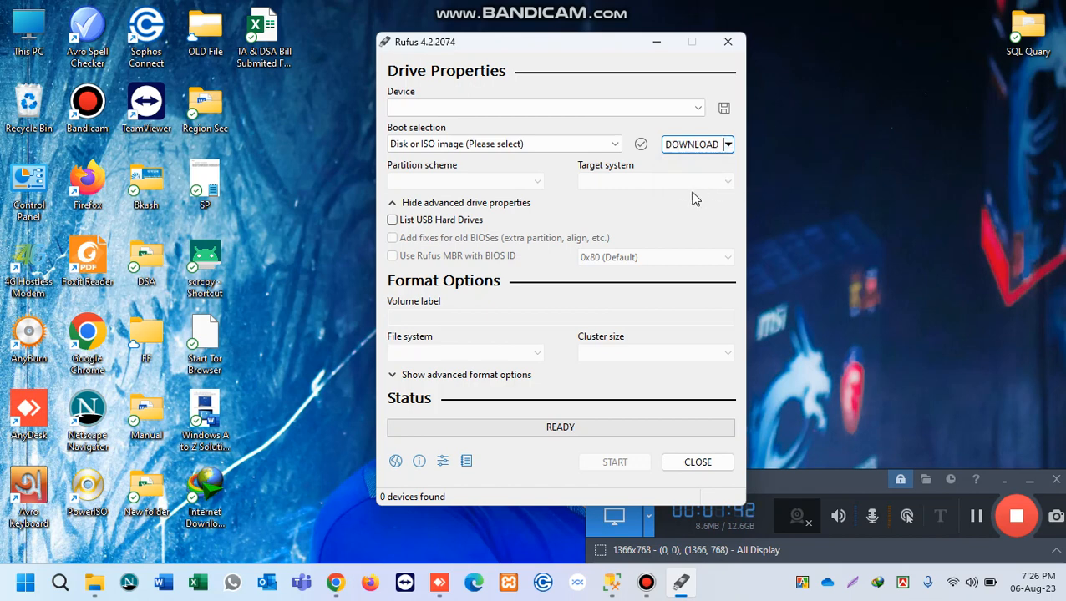
click(694, 145)
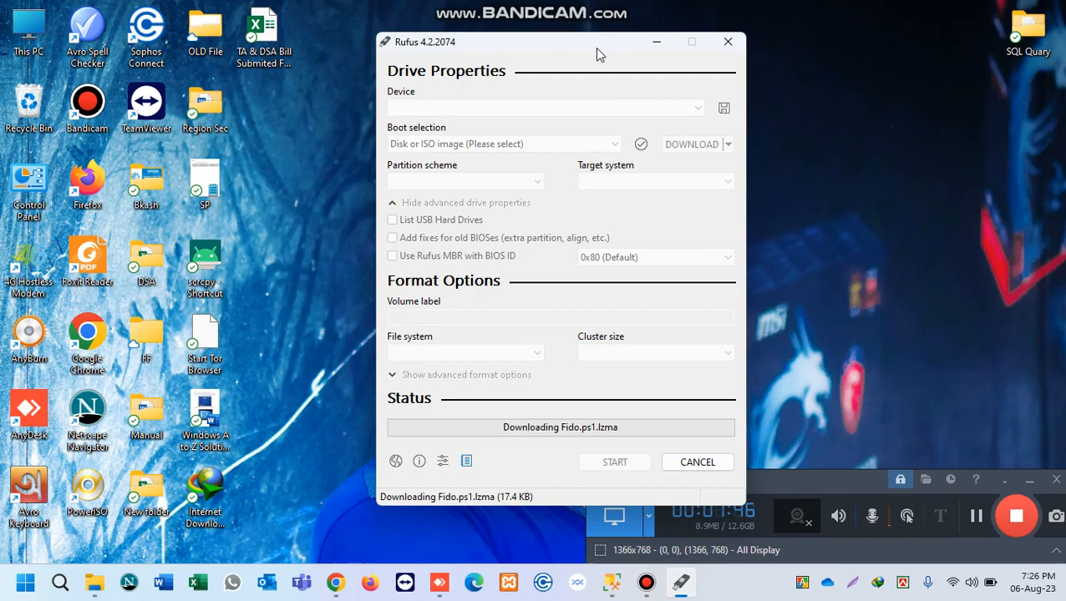
drag(595, 48, 593, 21)
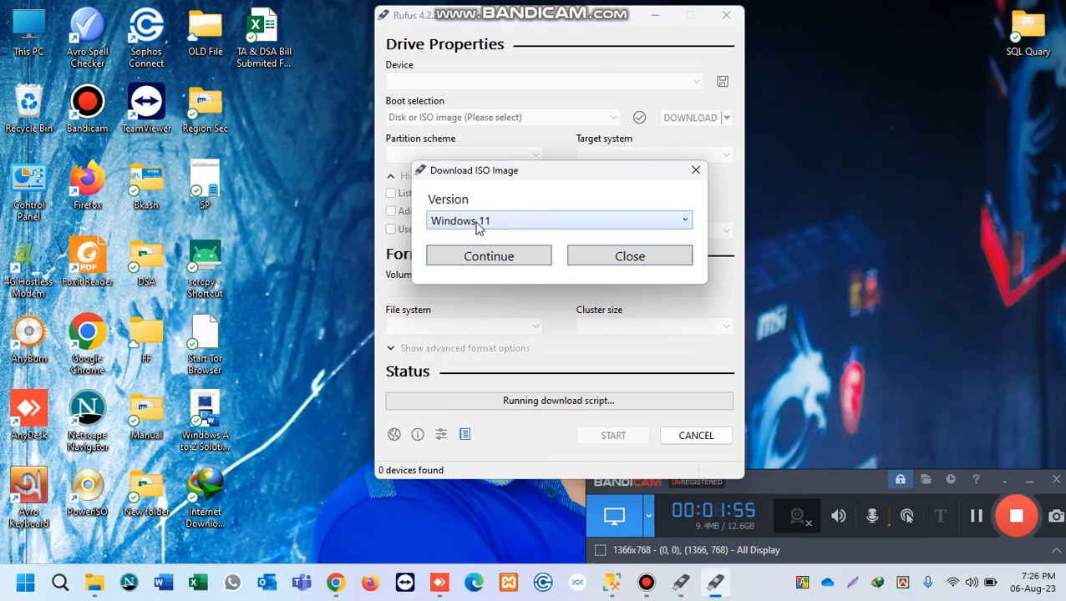
Step: Choose Windows 11, release 22H2 v2 (Build 22621.1702 - 2023.05), edition Windows 11 Home/Pro/Edu for the ISO download
click(503, 222)
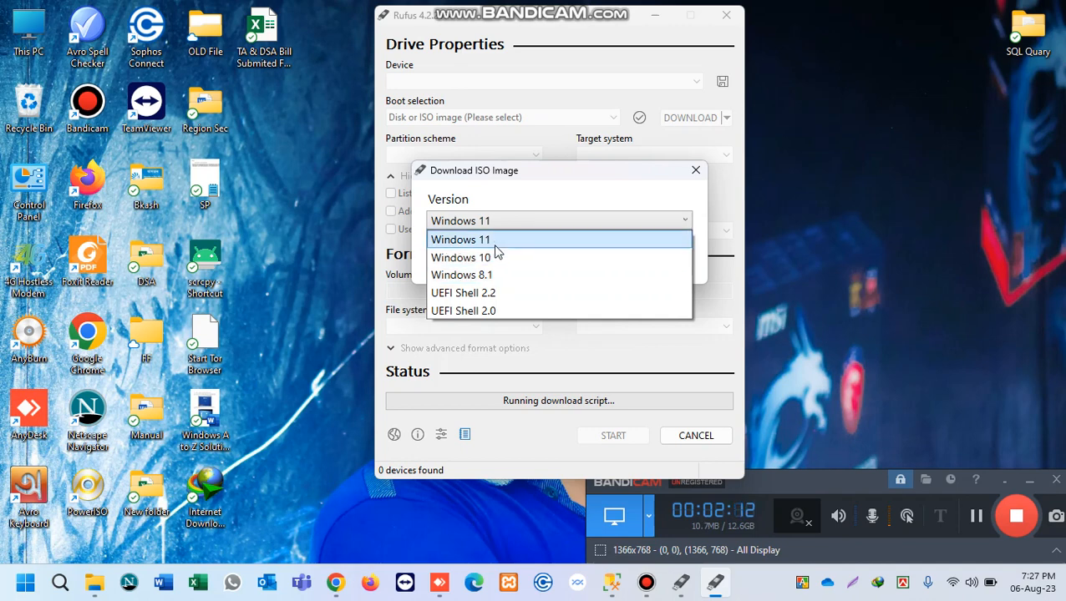
click(495, 242)
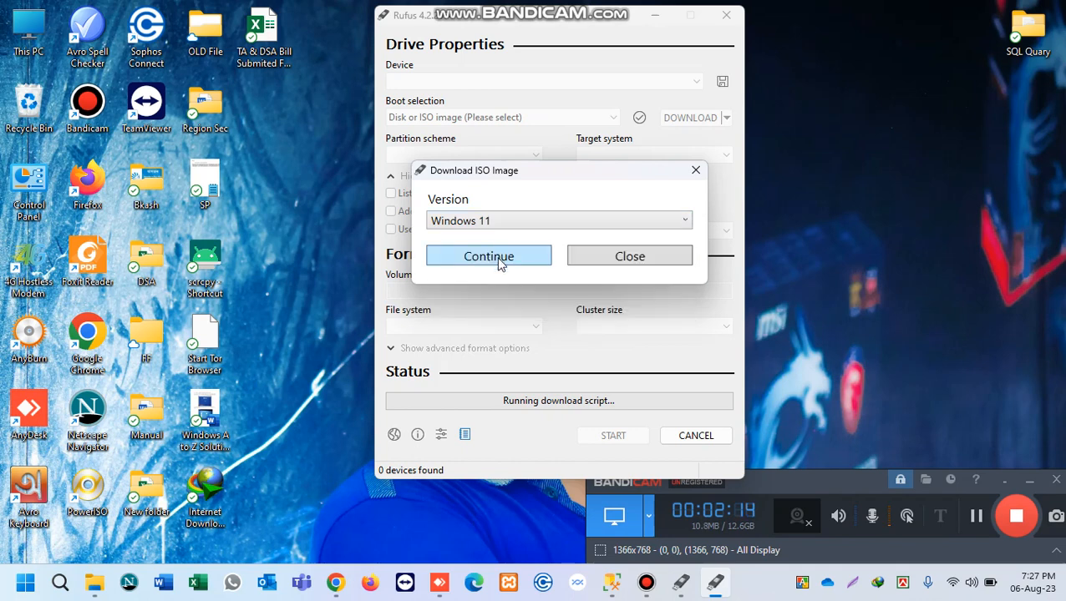
click(500, 262)
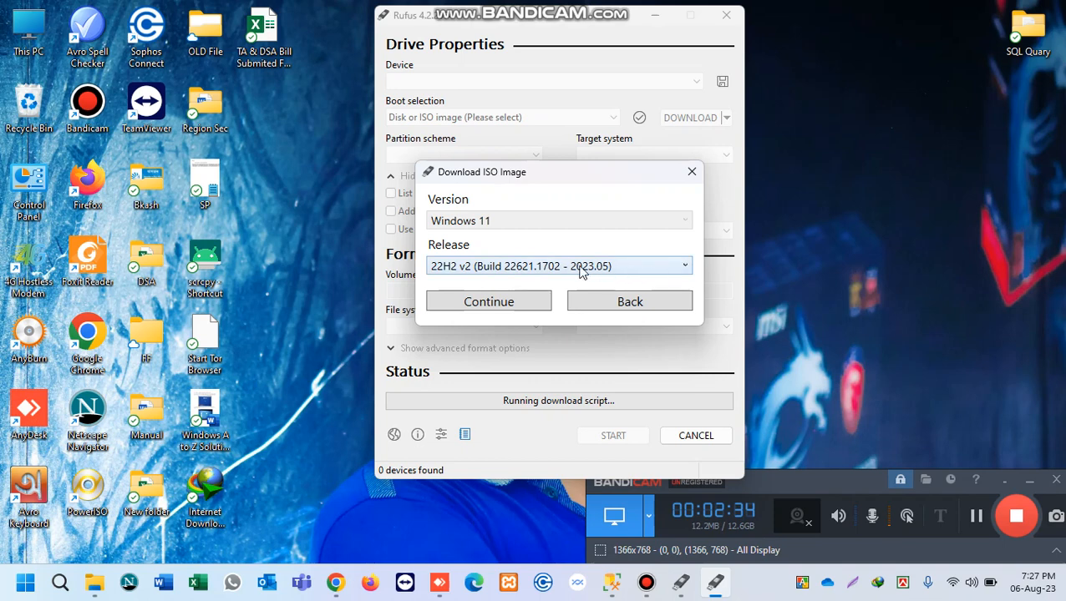
click(473, 302)
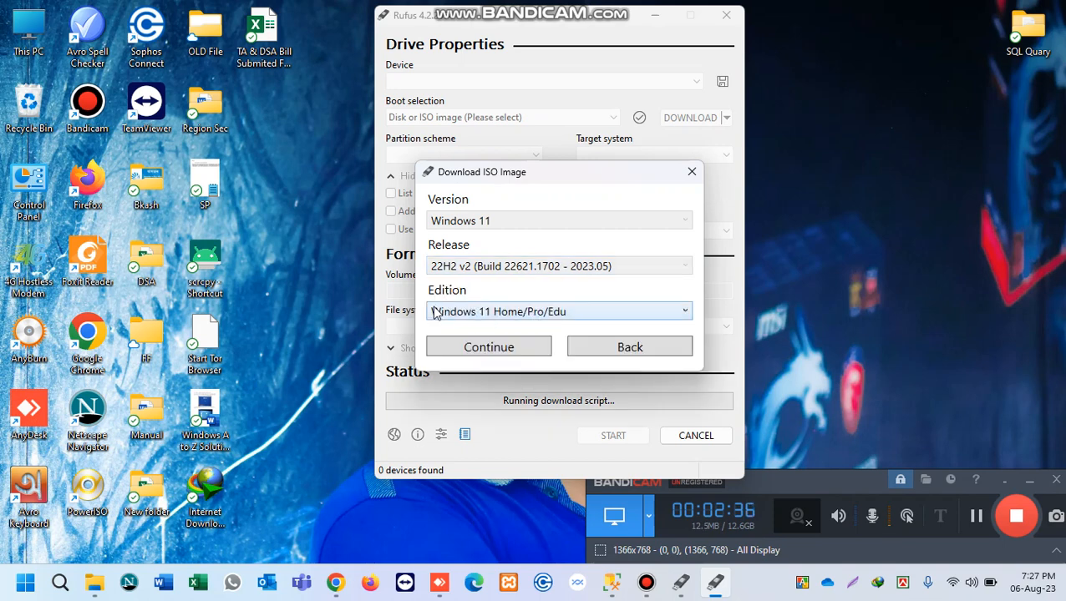
click(501, 349)
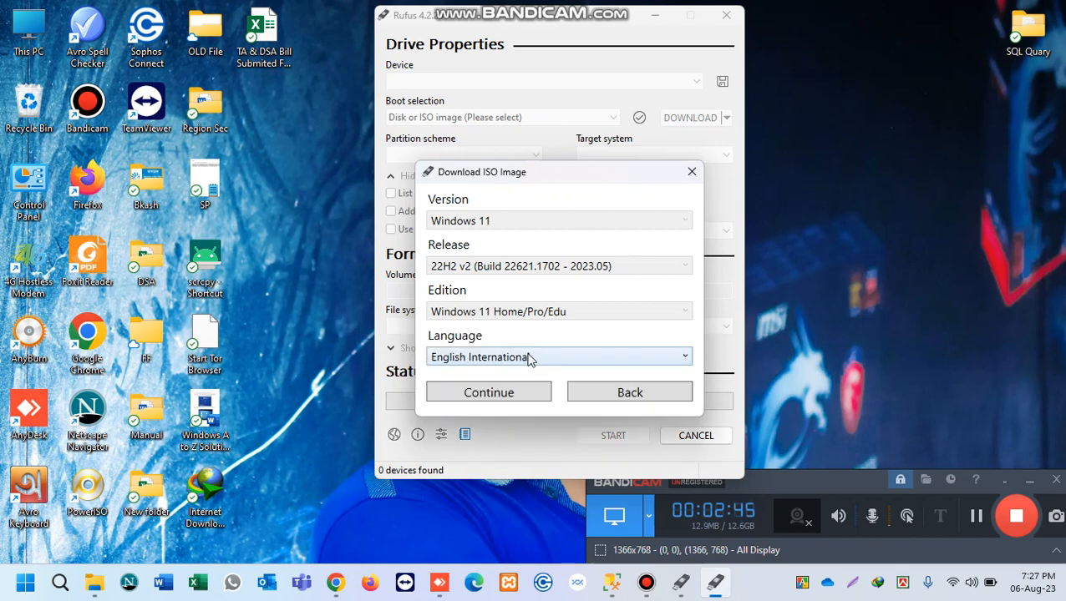
Step: Set the ISO language to English (United States) and continue to the architecture choice
click(528, 359)
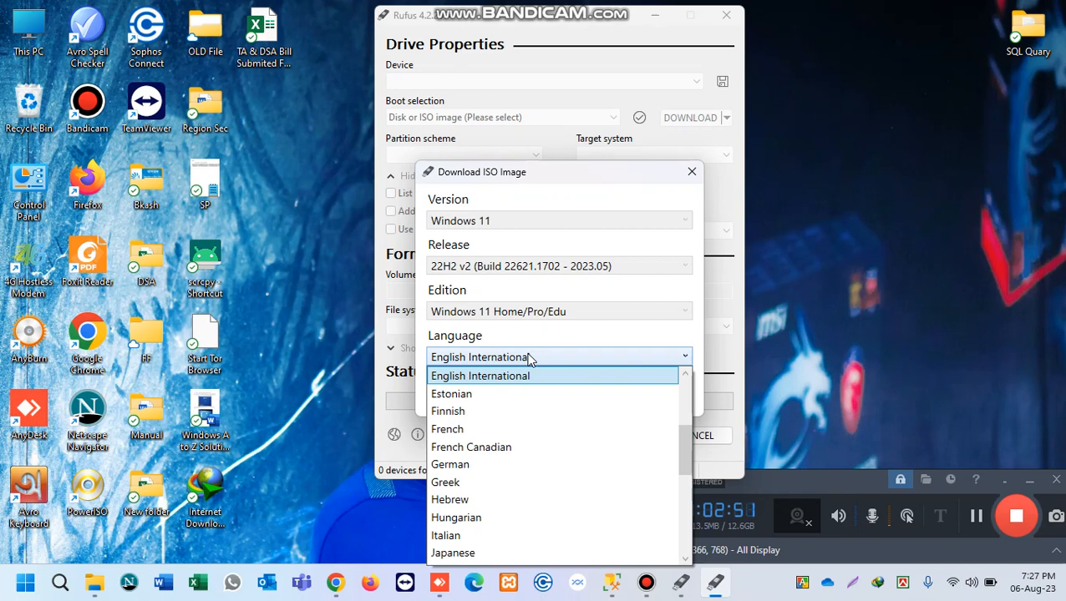
scroll(549, 438, down, 1)
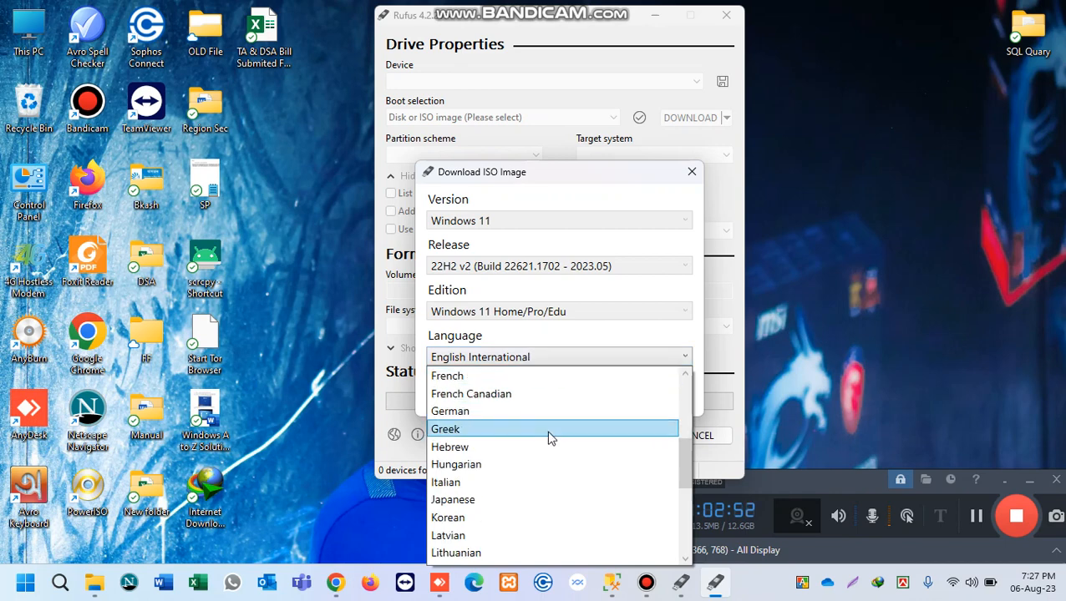
scroll(550, 438, up, 5)
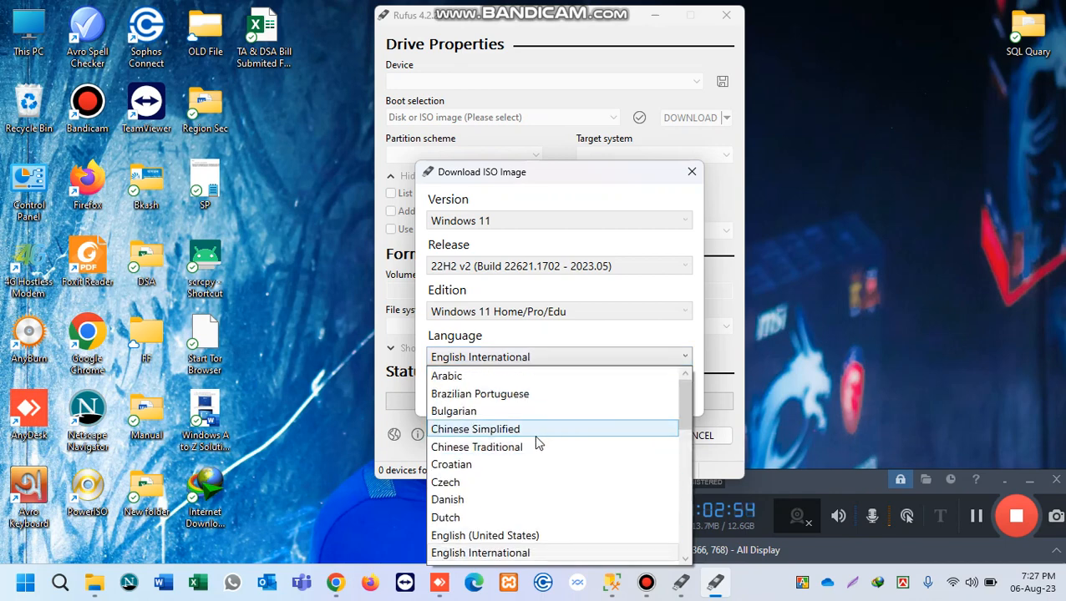
click(528, 538)
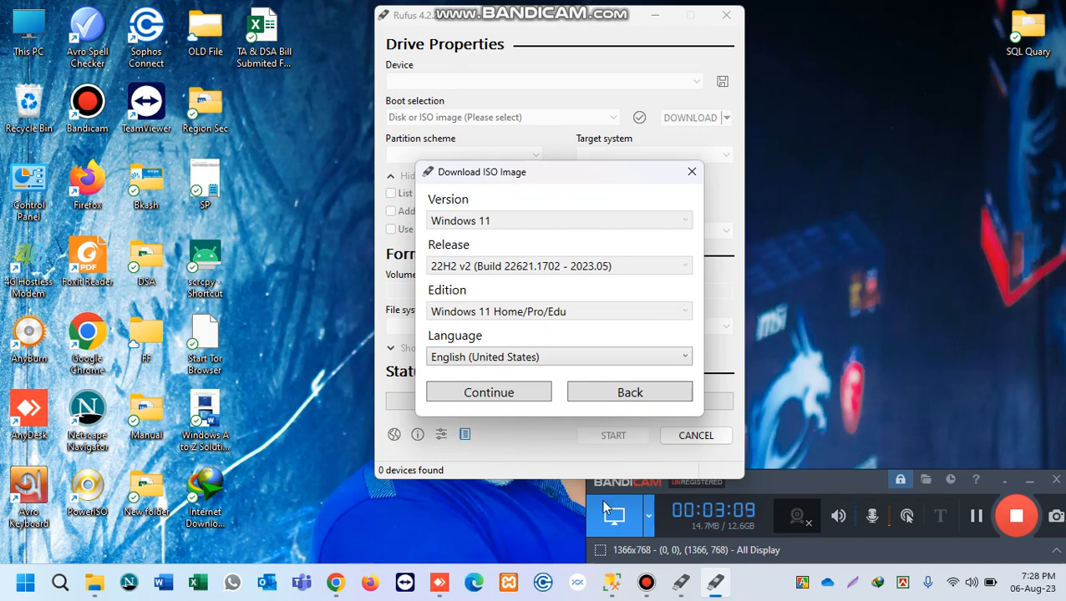
click(519, 396)
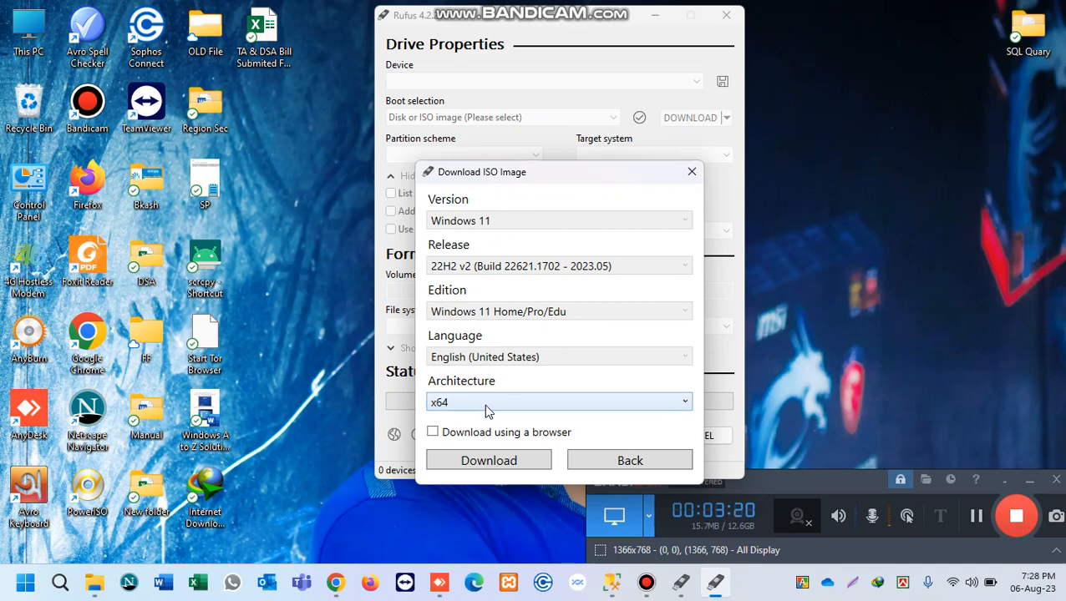
Step: Start downloading the x64 ISO using a browser and check its entry in Chrome's recent downloads
click(432, 432)
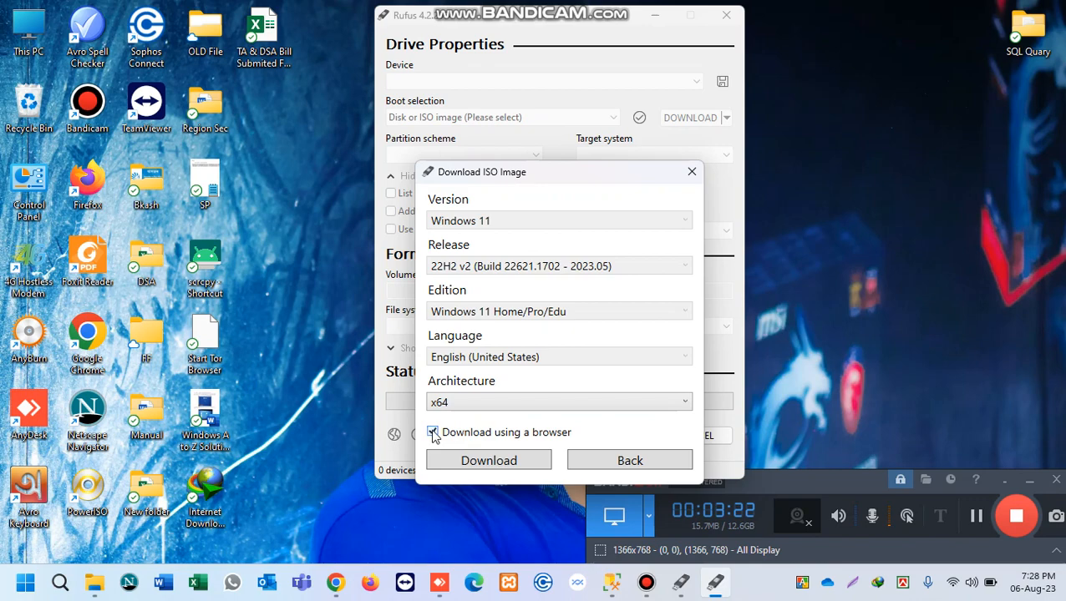
click(495, 459)
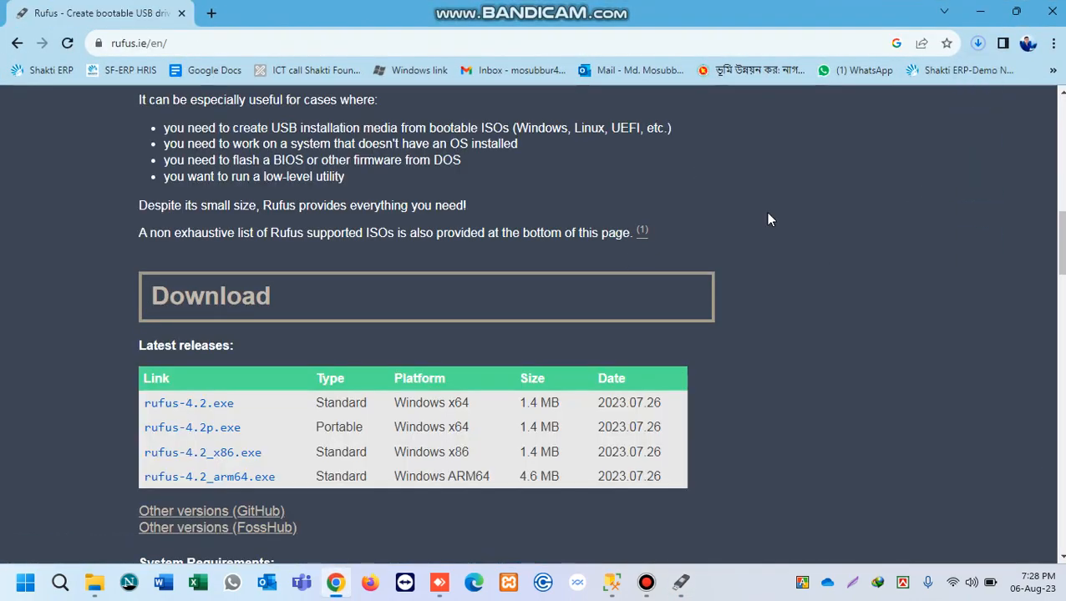
click(977, 43)
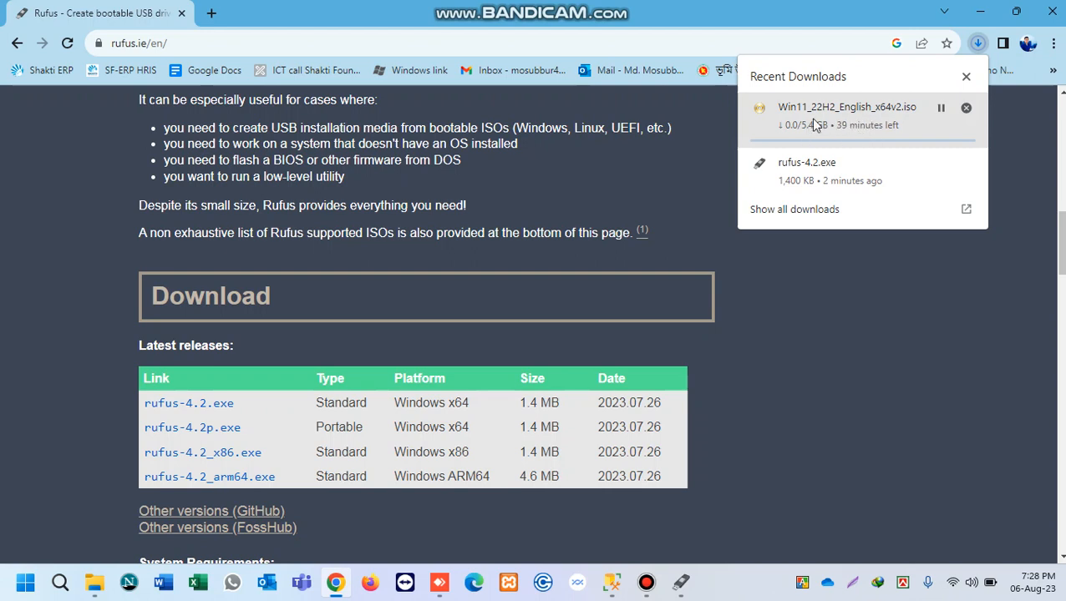
right_click(812, 122)
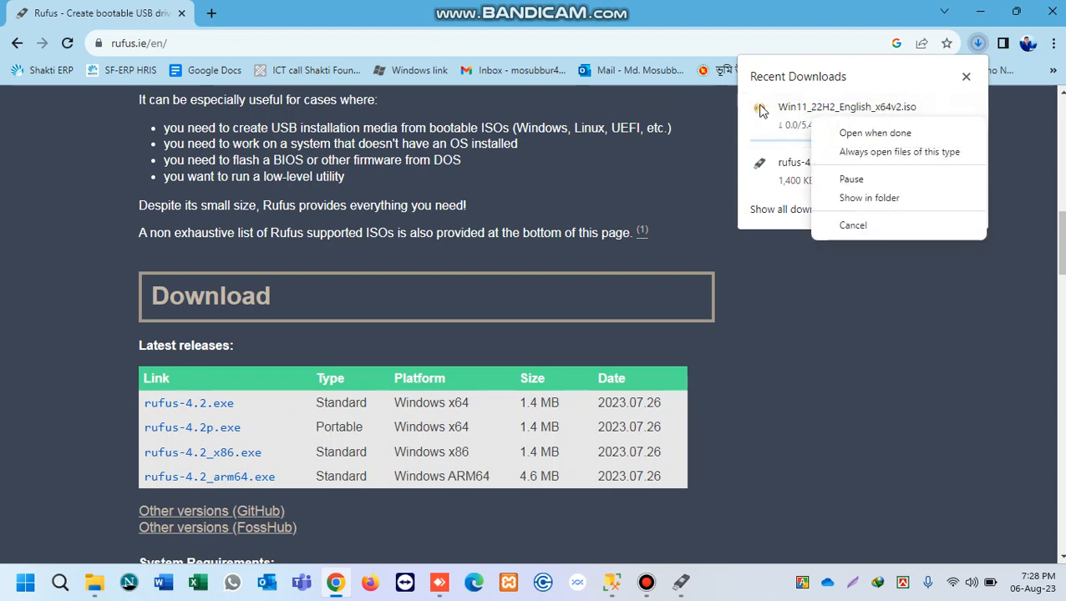
click(752, 7)
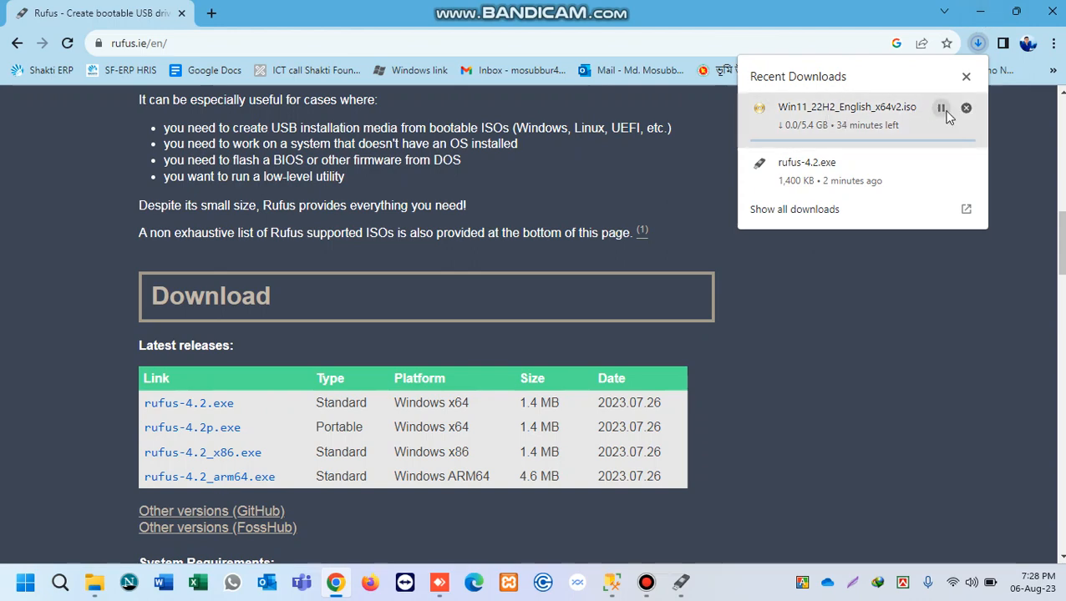
Step: Pause the Win11_22H2_English_x64v2.iso download and minimize the browser to return to Rufus
click(940, 110)
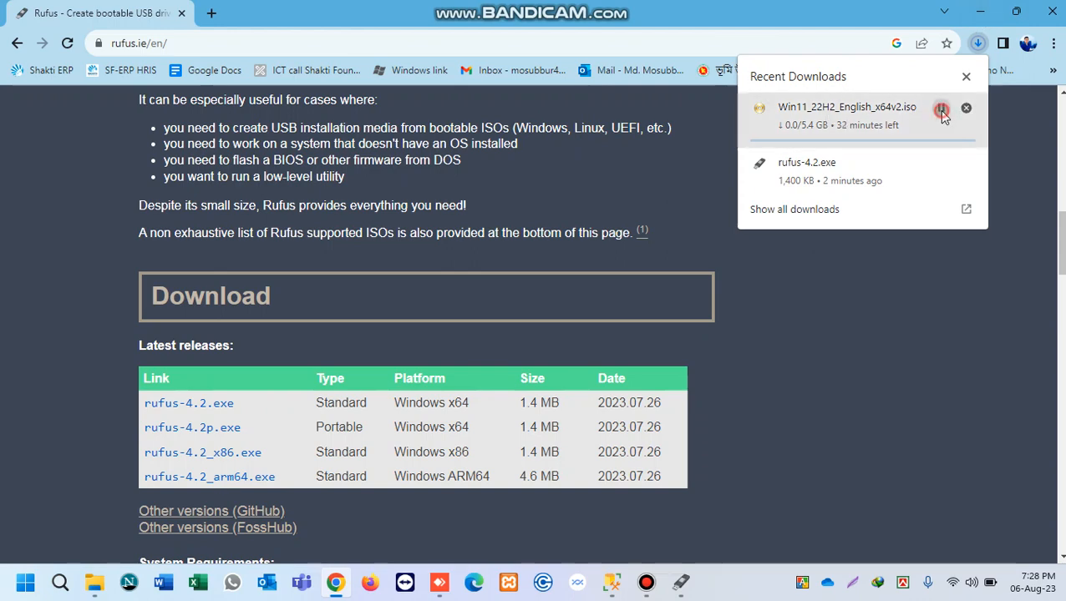
click(980, 11)
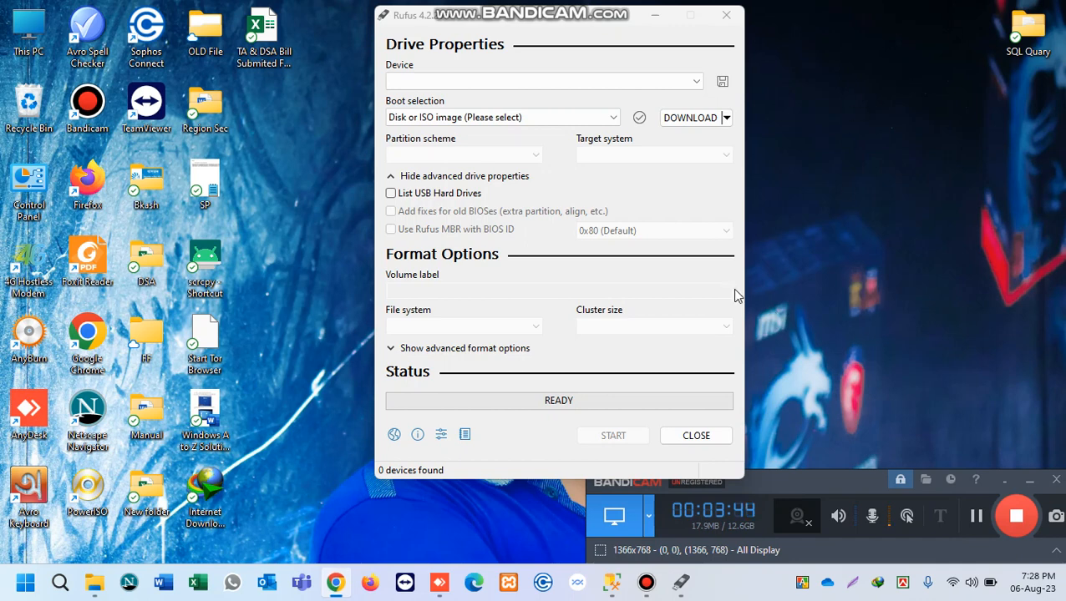
Step: Switch the boot image source from DOWNLOAD to SELECT so a local ISO can be used
click(731, 124)
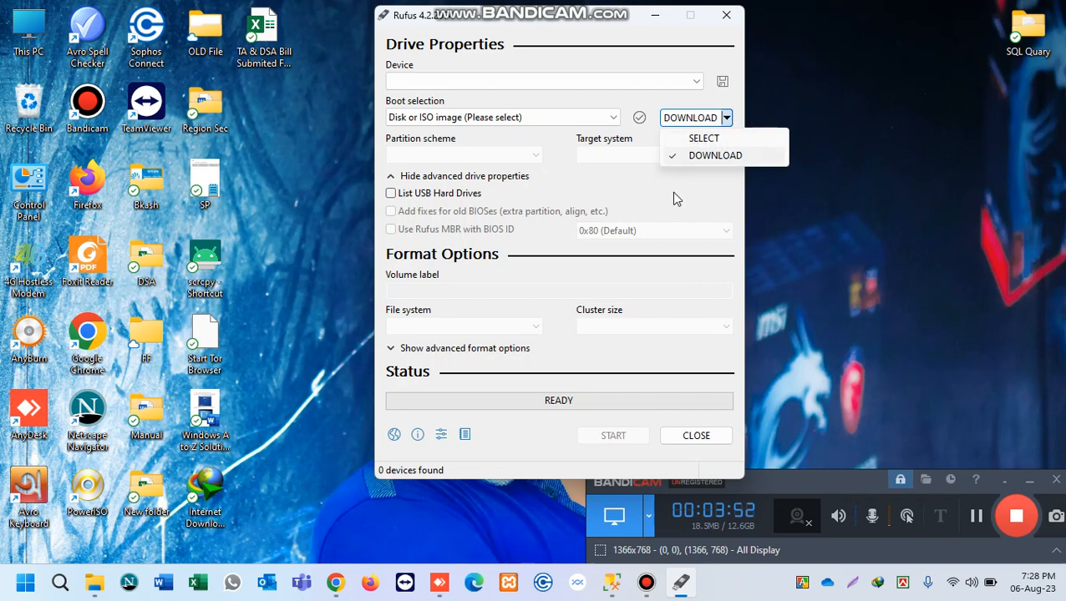
click(726, 123)
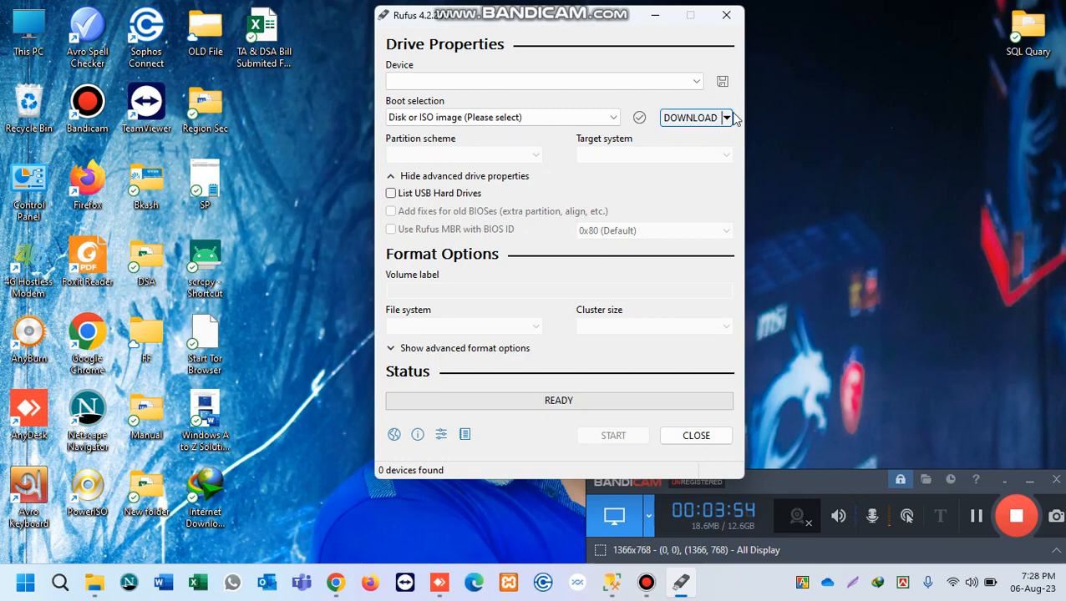
click(726, 122)
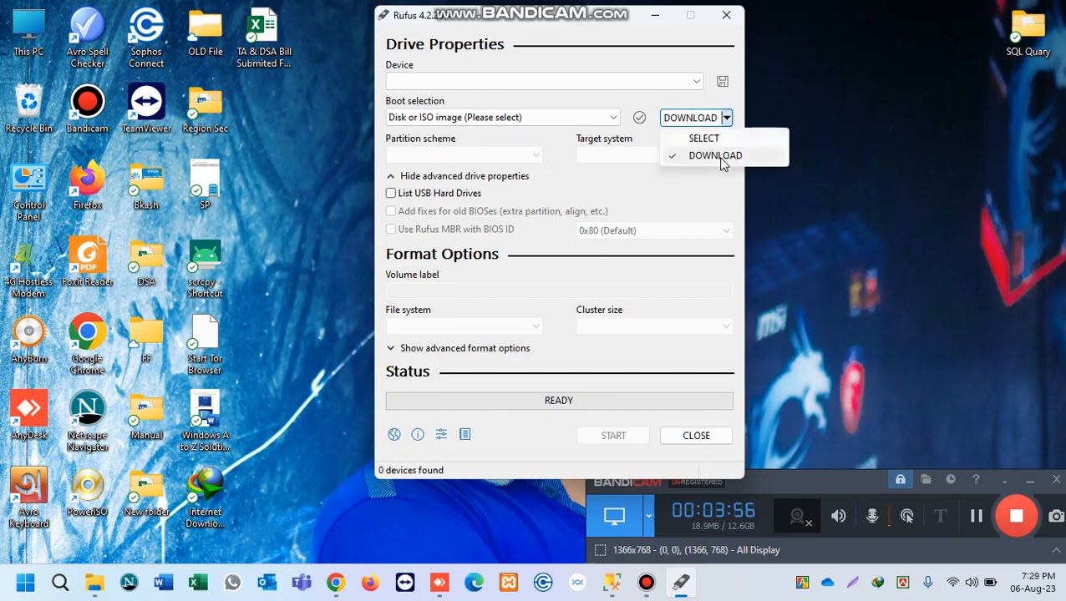
click(706, 140)
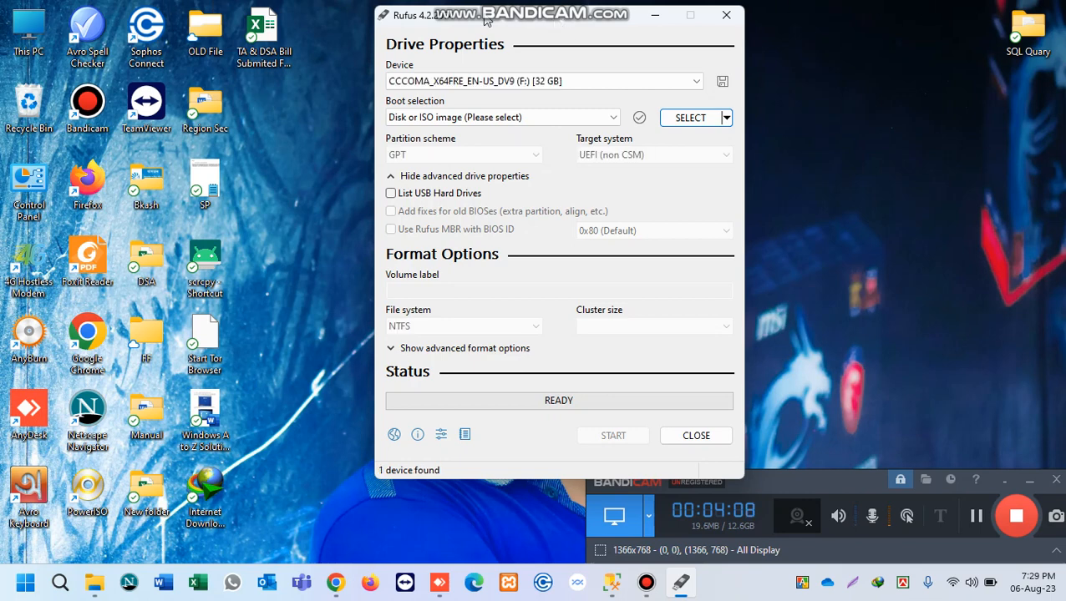
Step: Review the available boot selection types for the USB drive without changing the Disk or ISO image choice
drag(561, 23, 487, 19)
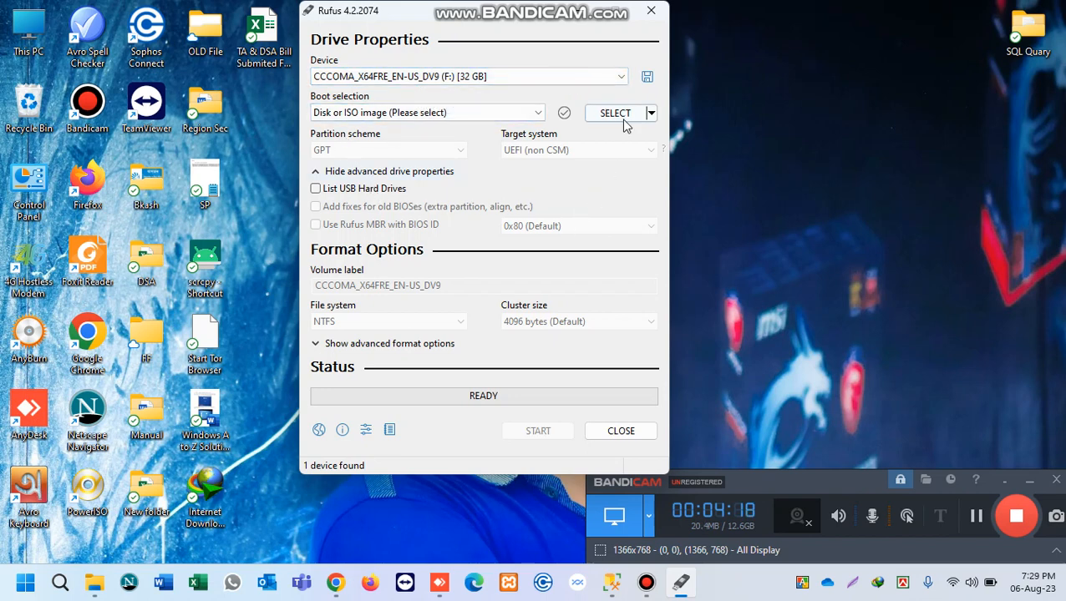
click(527, 117)
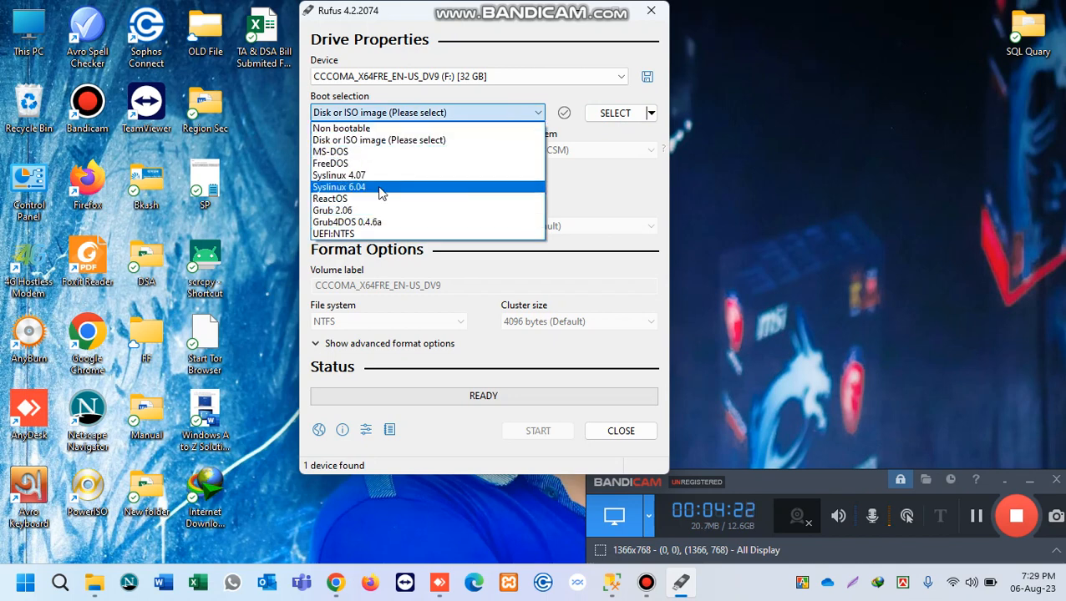
click(396, 113)
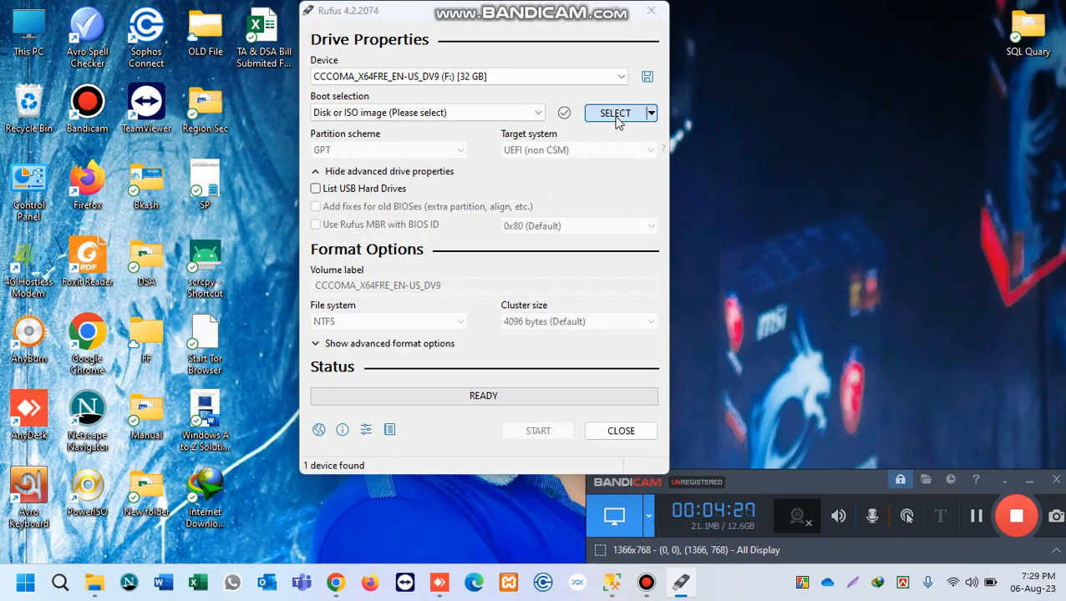
Step: Load Win10_2004_English_x64_Shakti as the boot image from Data (D:), Backup 19-05-2023, D Drive, Windows ISO File
click(617, 114)
scroll(380, 300, down, 3)
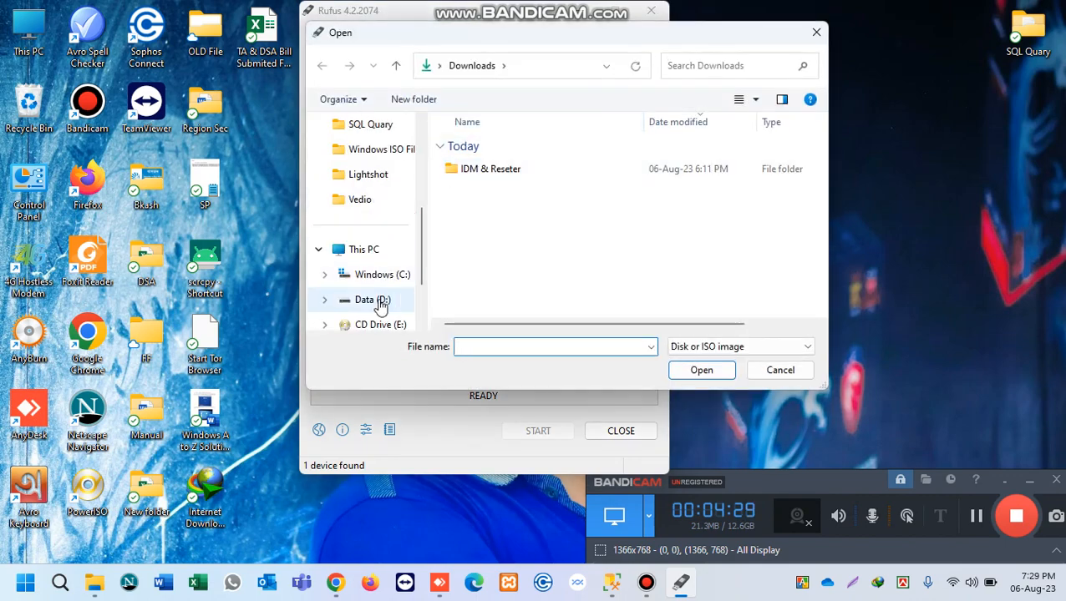
click(378, 302)
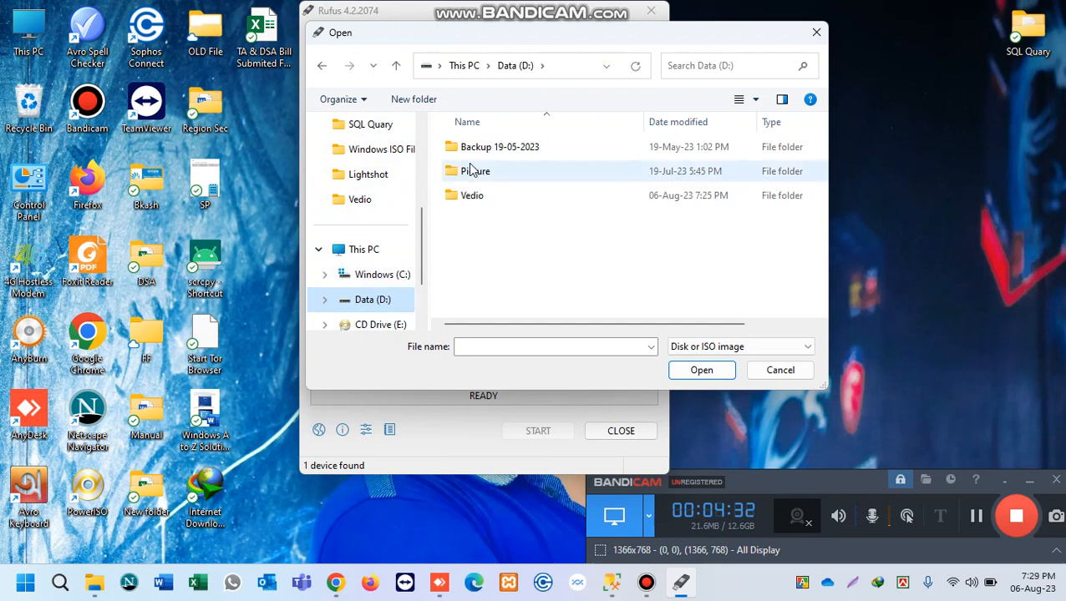
double_click(504, 148)
double_click(506, 171)
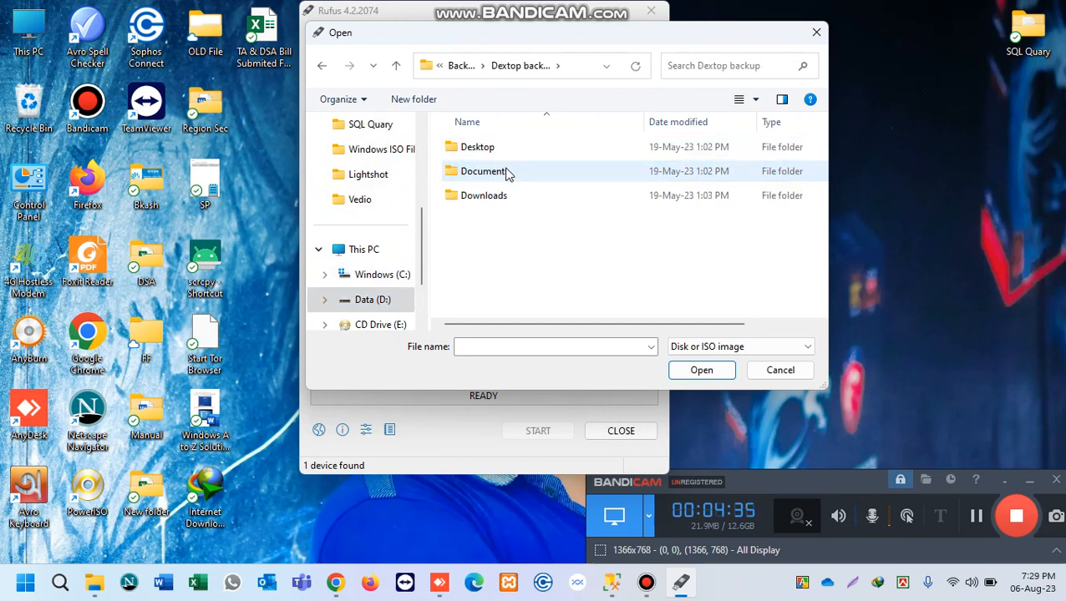
click(322, 65)
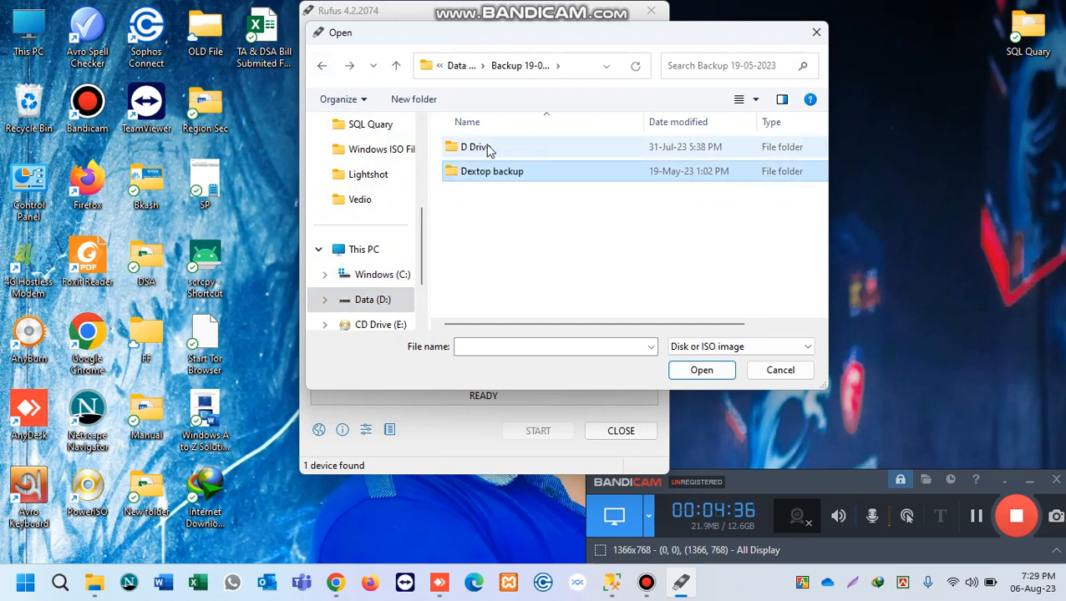
double_click(490, 149)
scroll(559, 297, down, 3)
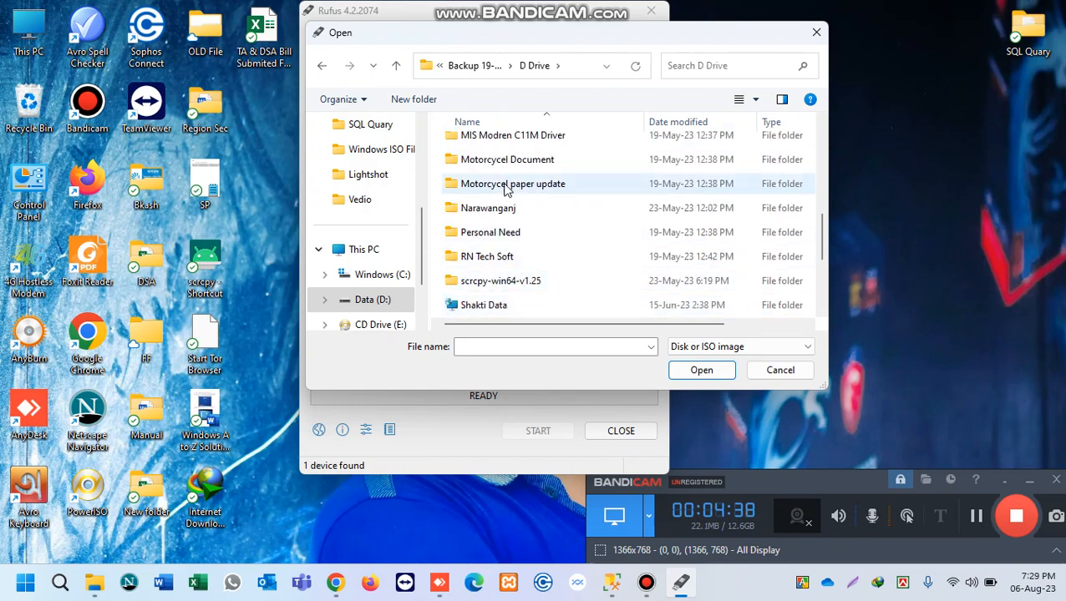
scroll(528, 209, down, 2)
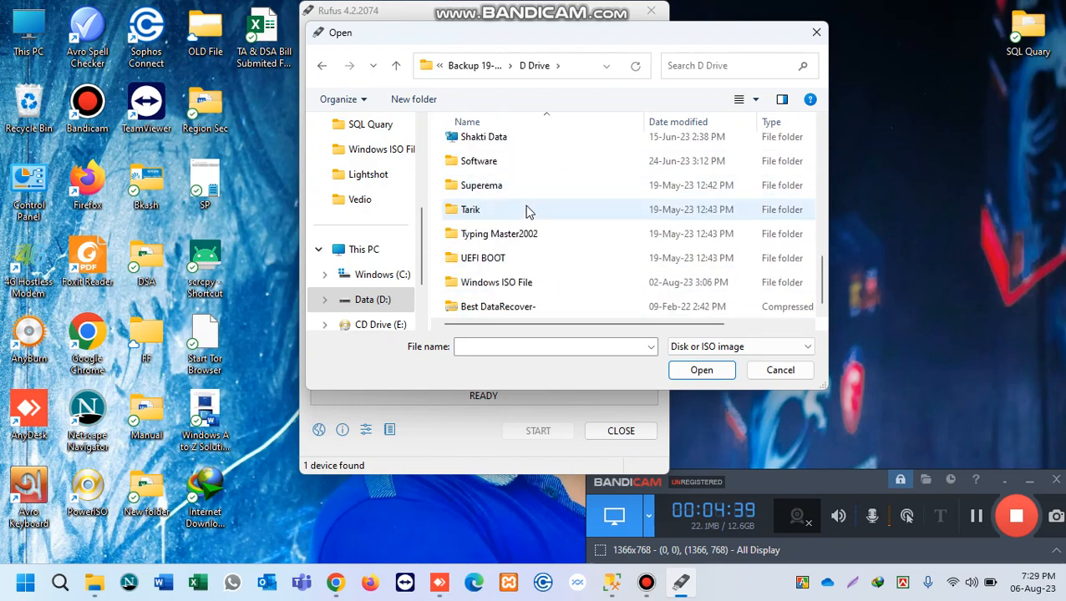
double_click(498, 284)
scroll(635, 234, down, 1)
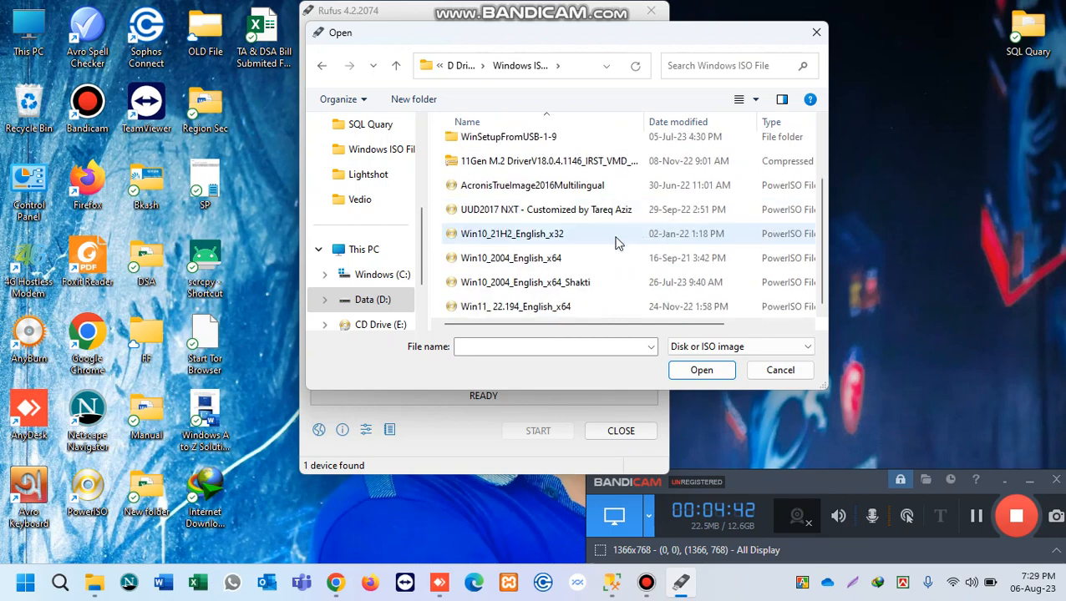
double_click(587, 276)
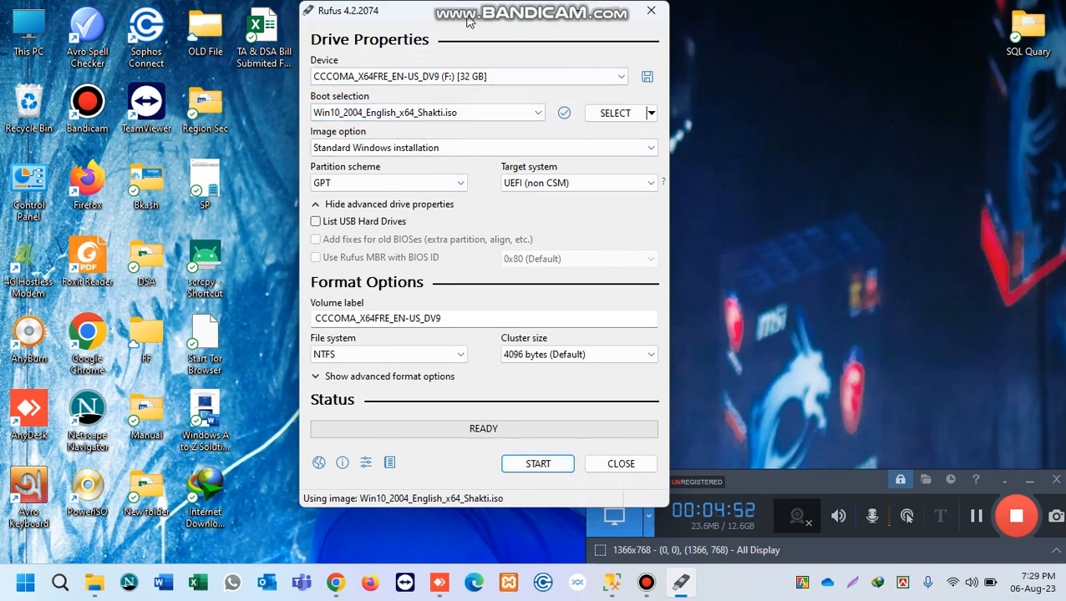
Step: Review the partition scheme options and leave GPT selected
drag(469, 20, 384, 21)
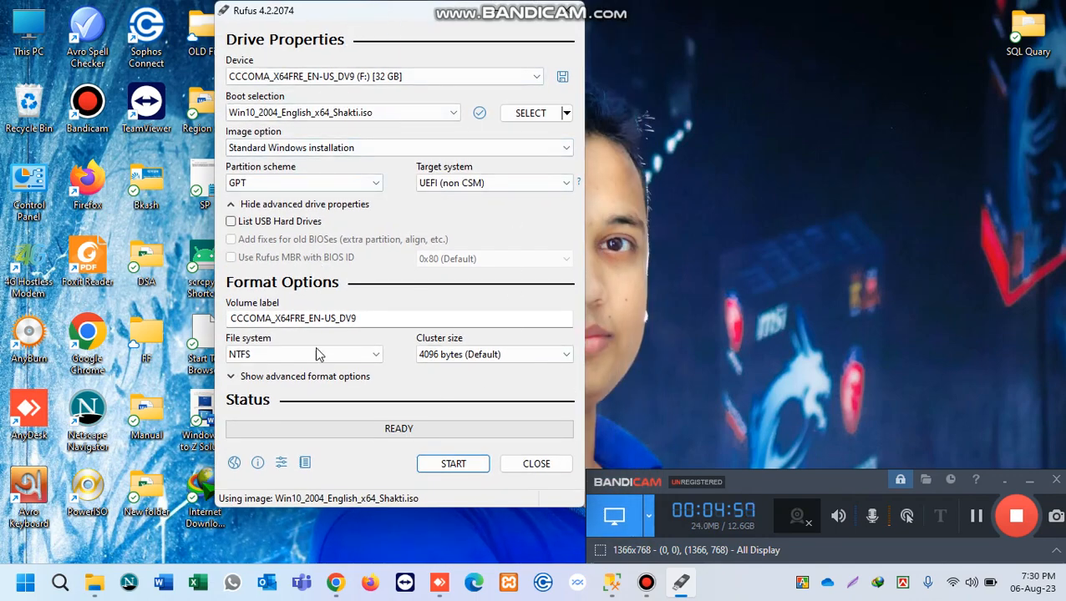
click(255, 186)
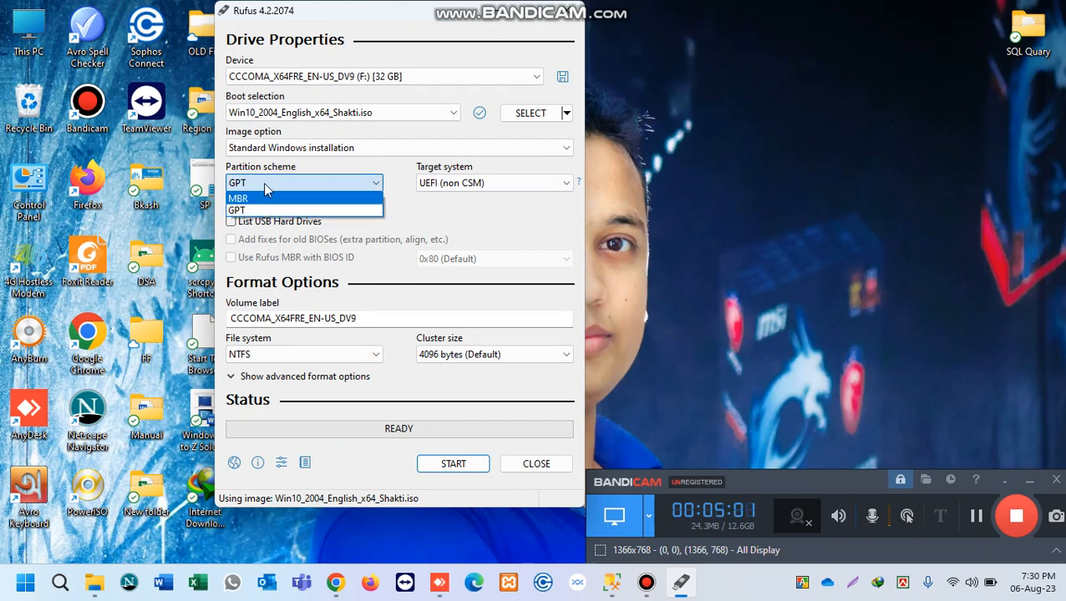
click(265, 188)
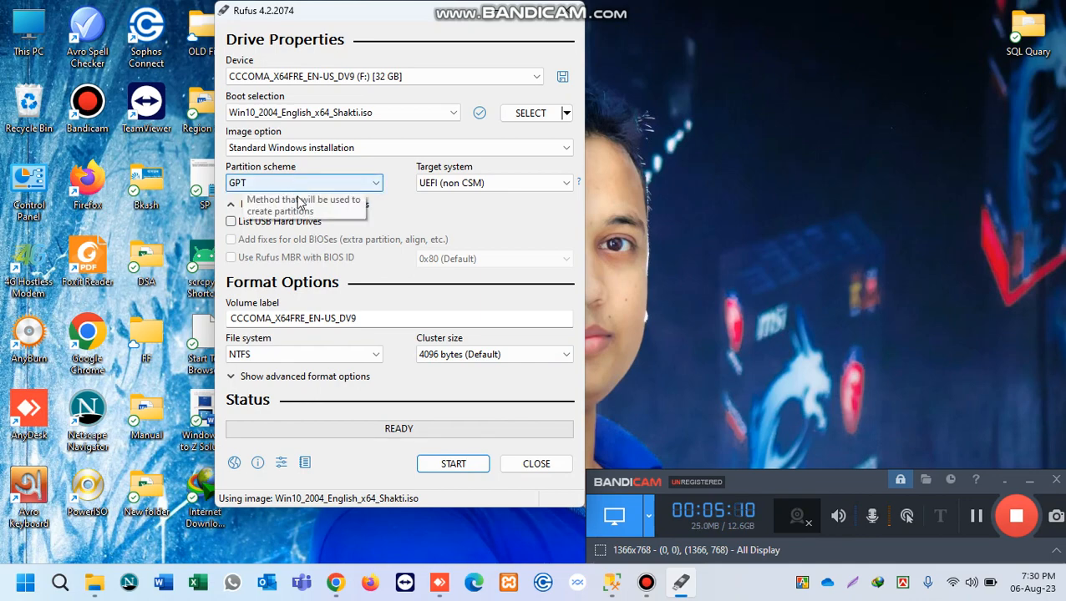
Step: Start writing the ISO to the 32 GB F: drive without Windows customizations and accept erasing all its data
click(463, 464)
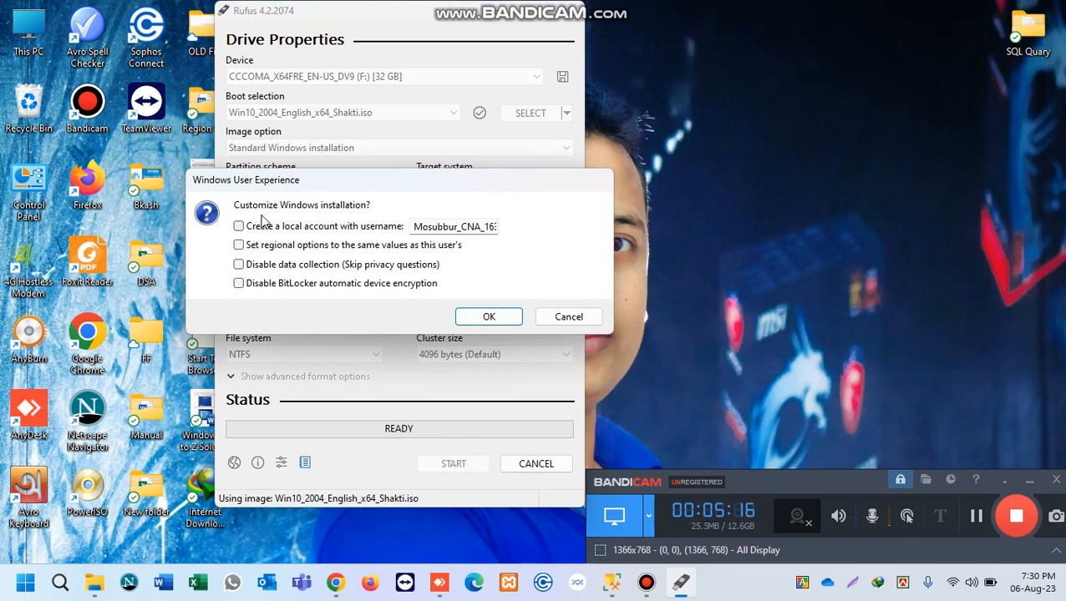
click(503, 323)
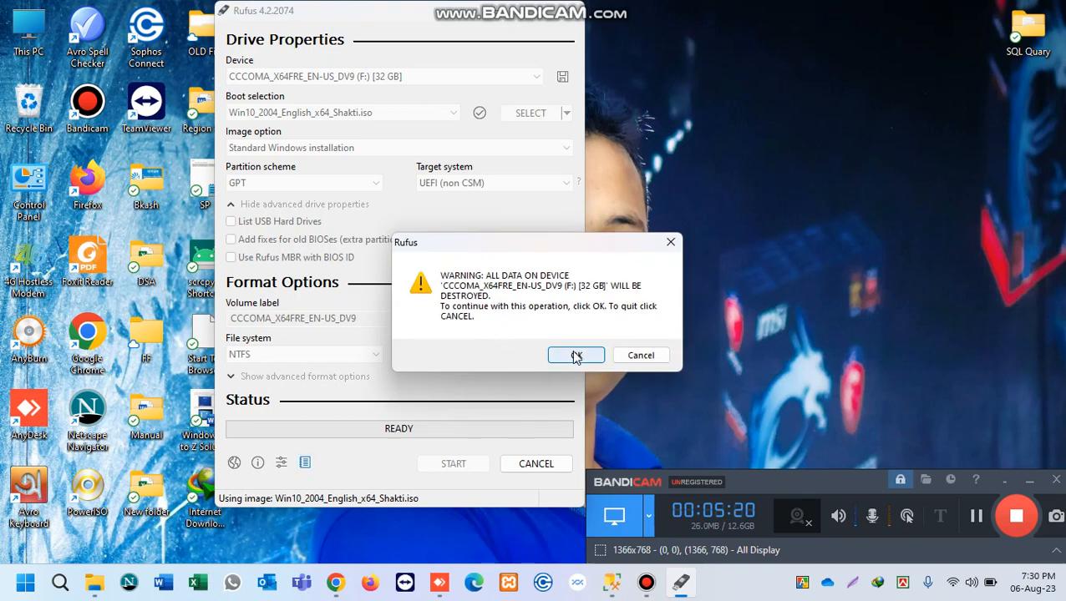
click(574, 356)
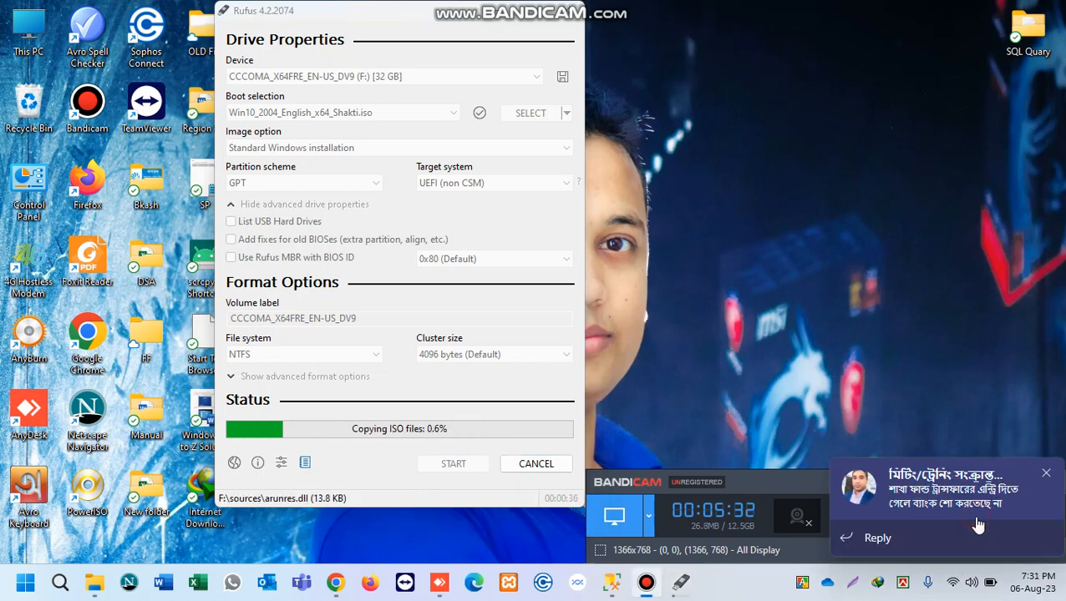
Step: Dismiss the chat notifications during the ISO copy and close Rufus once the drive is ready
click(1047, 472)
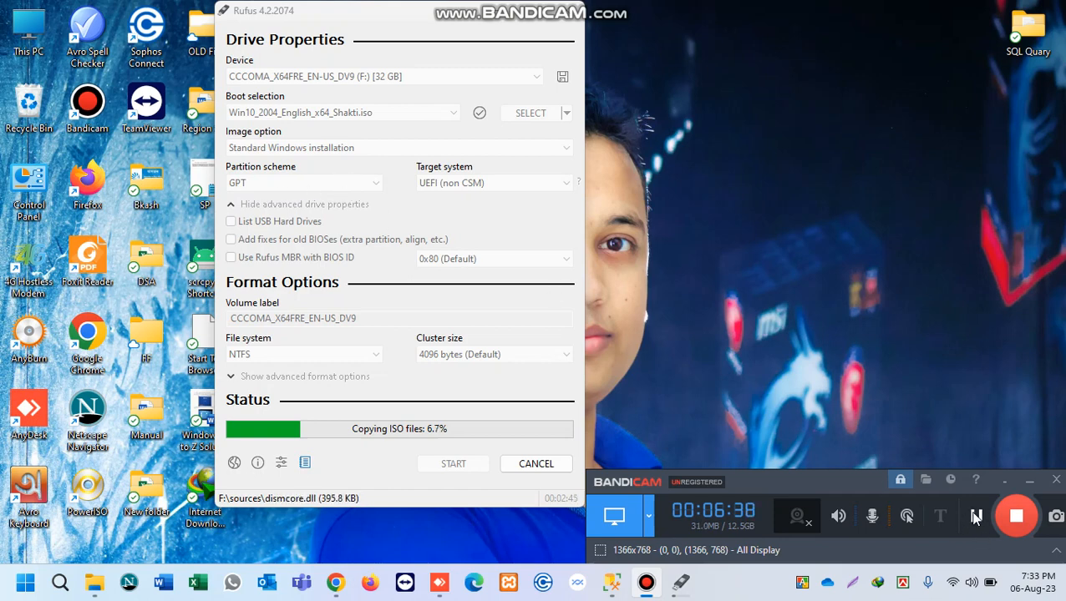
click(974, 516)
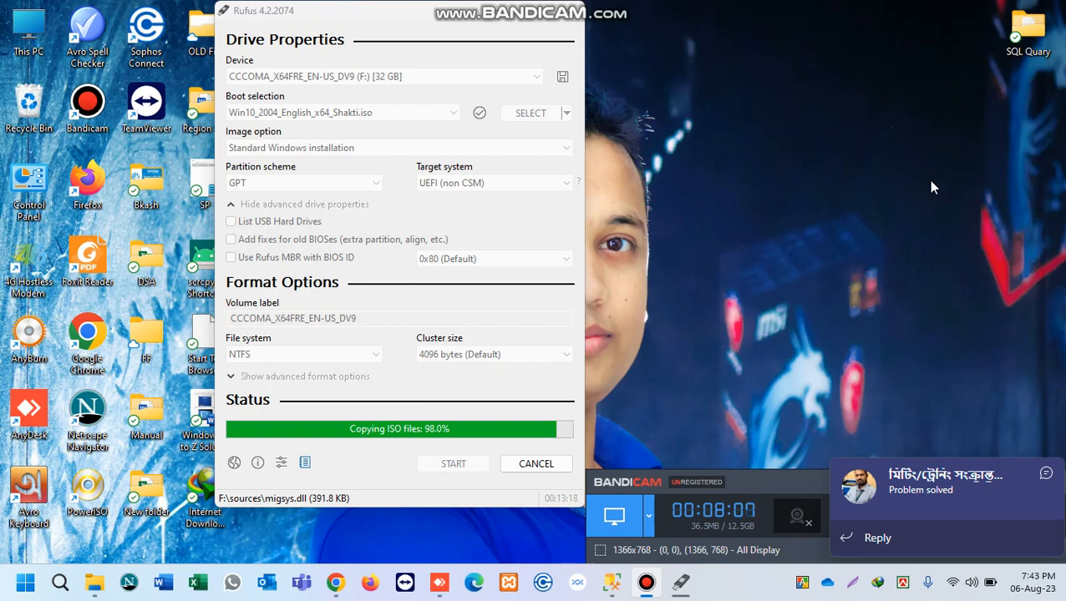
mouse_move(1028, 498)
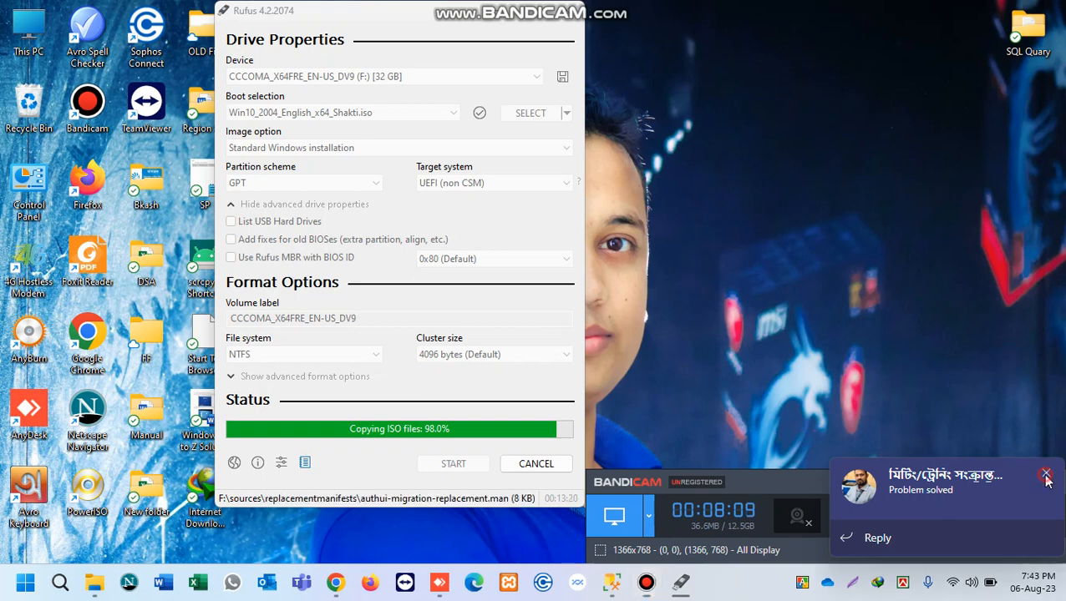
click(1045, 474)
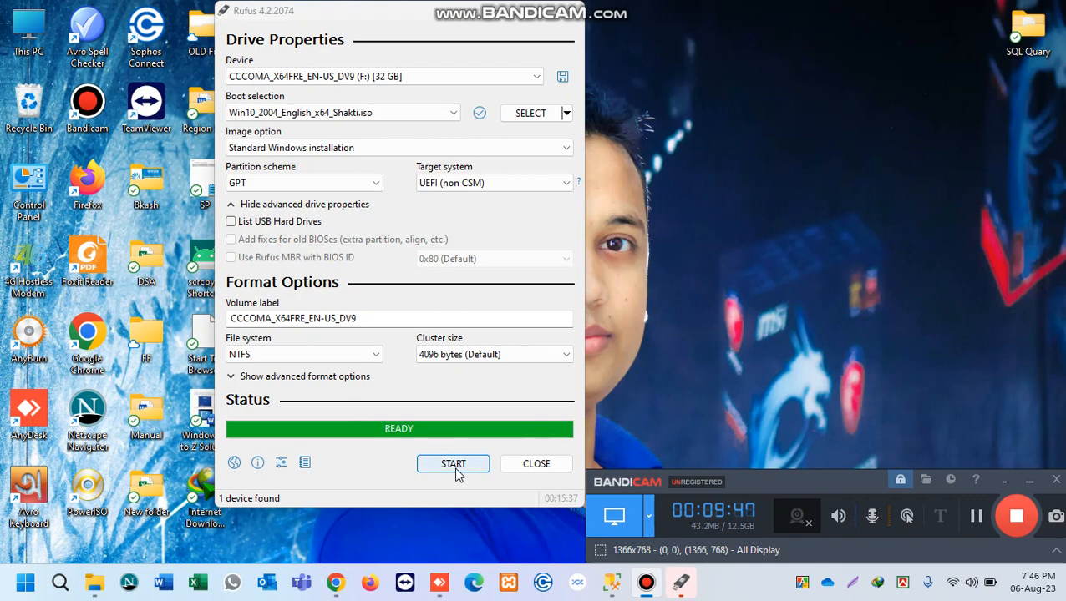
click(537, 464)
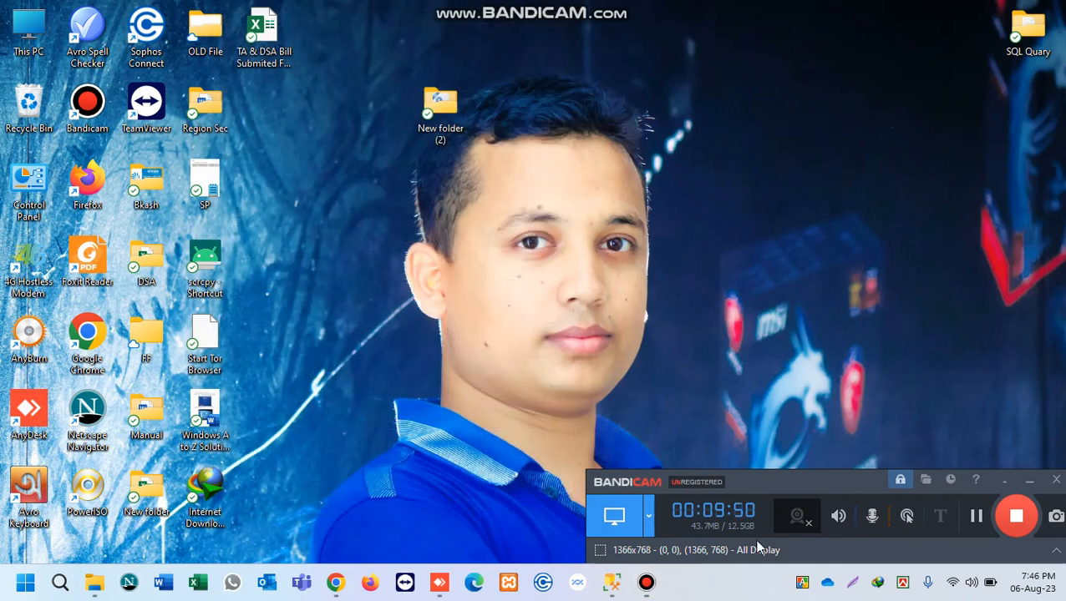